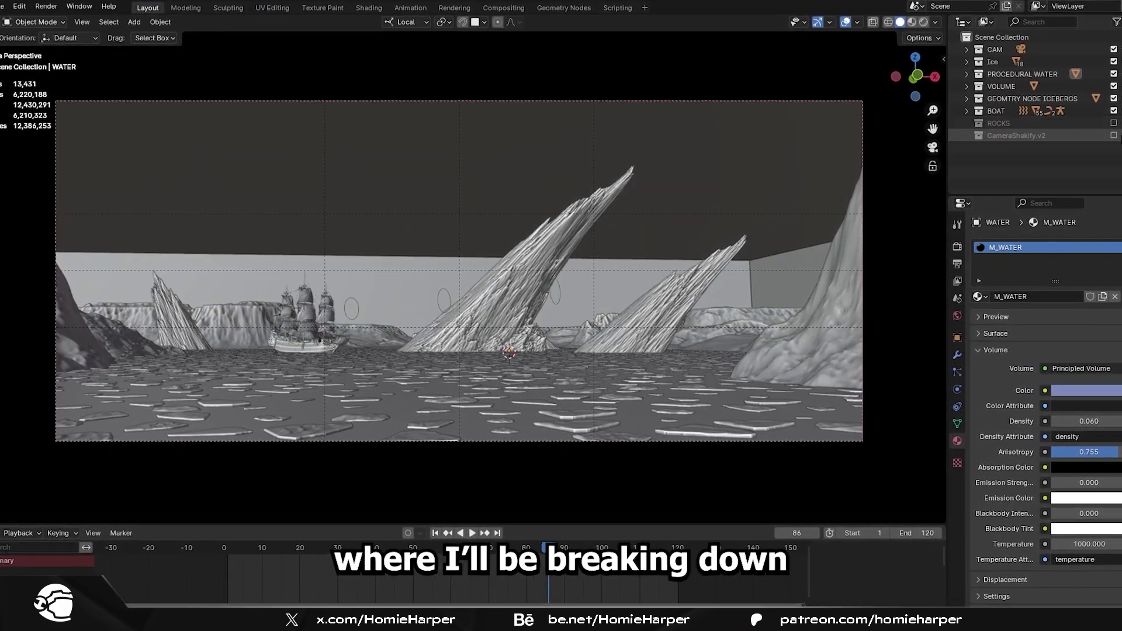
Step: Play back the finished iceberg scene's animation
key(space)
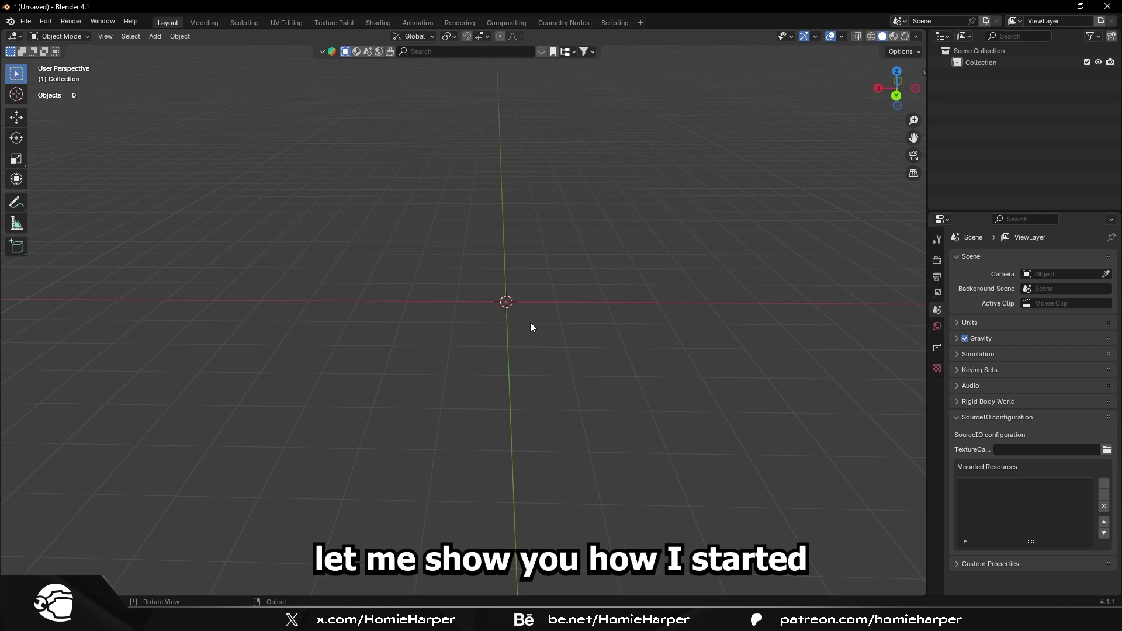
Step: Add a Landscape mesh from Add > Mesh and orbit around it
key(shift+a)
mouse_move(540, 338)
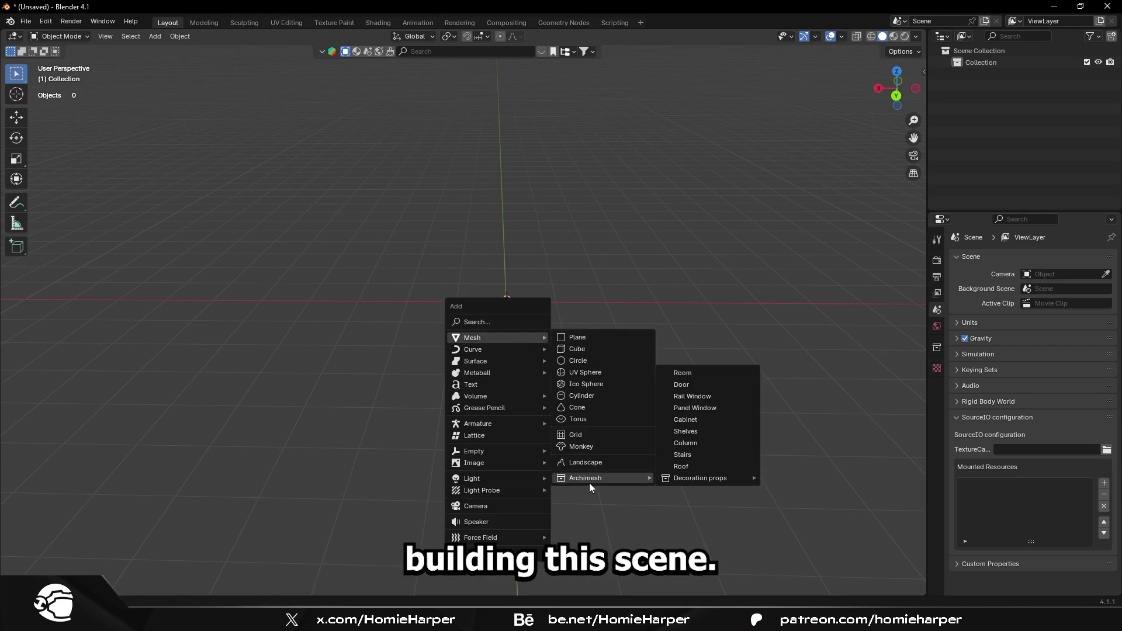
click(585, 463)
scroll(549, 409, up, 5)
middle_drag(550, 303, 485, 319)
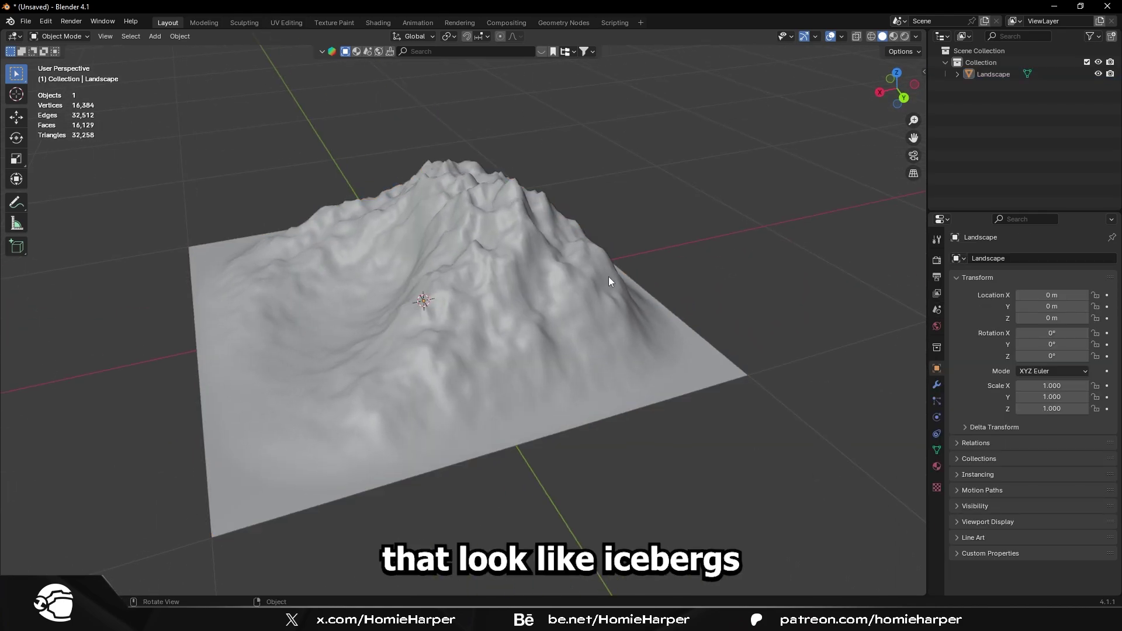
Step: Show the landscape's sidebar and expand the Create tab's Landscape settings and generator panels
click(489, 298)
key(n)
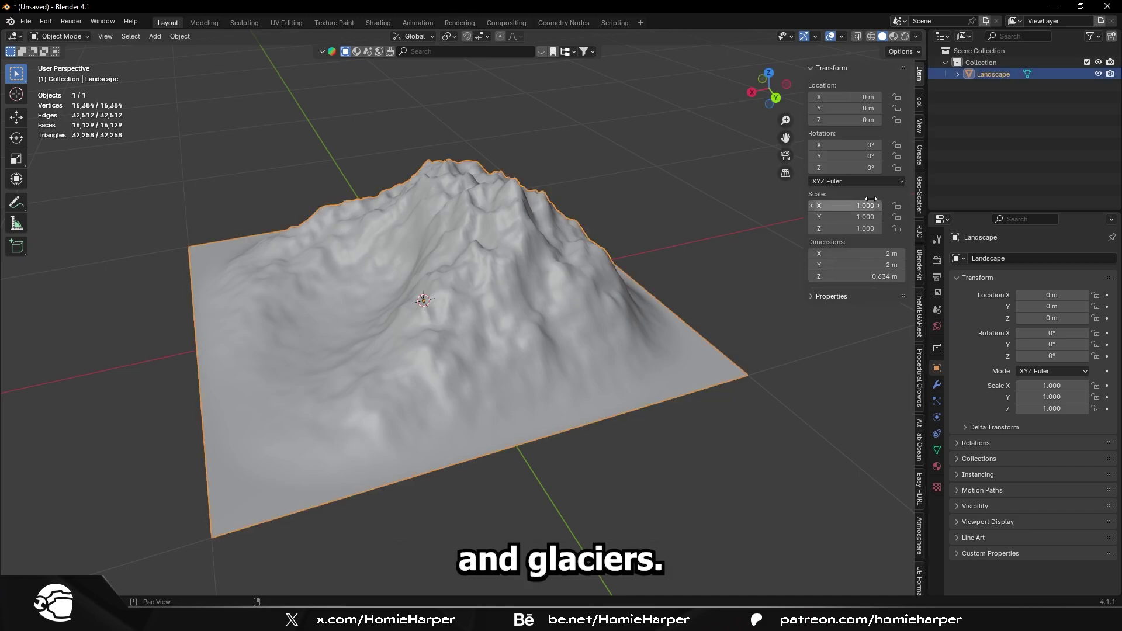
click(919, 156)
click(847, 95)
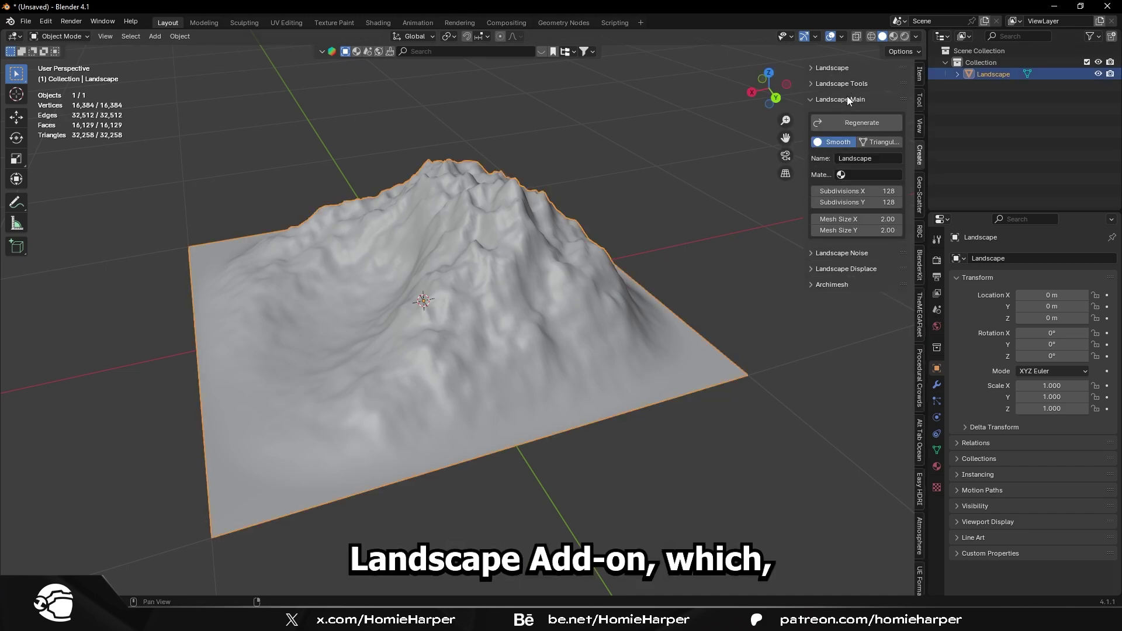
click(847, 83)
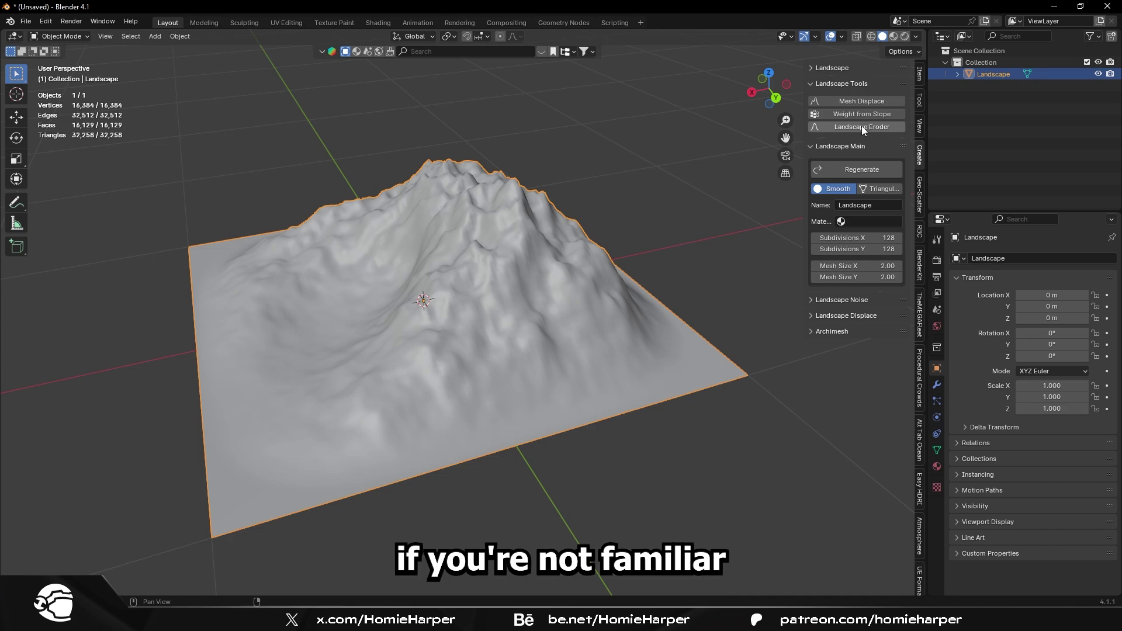
click(857, 83)
click(848, 68)
click(851, 88)
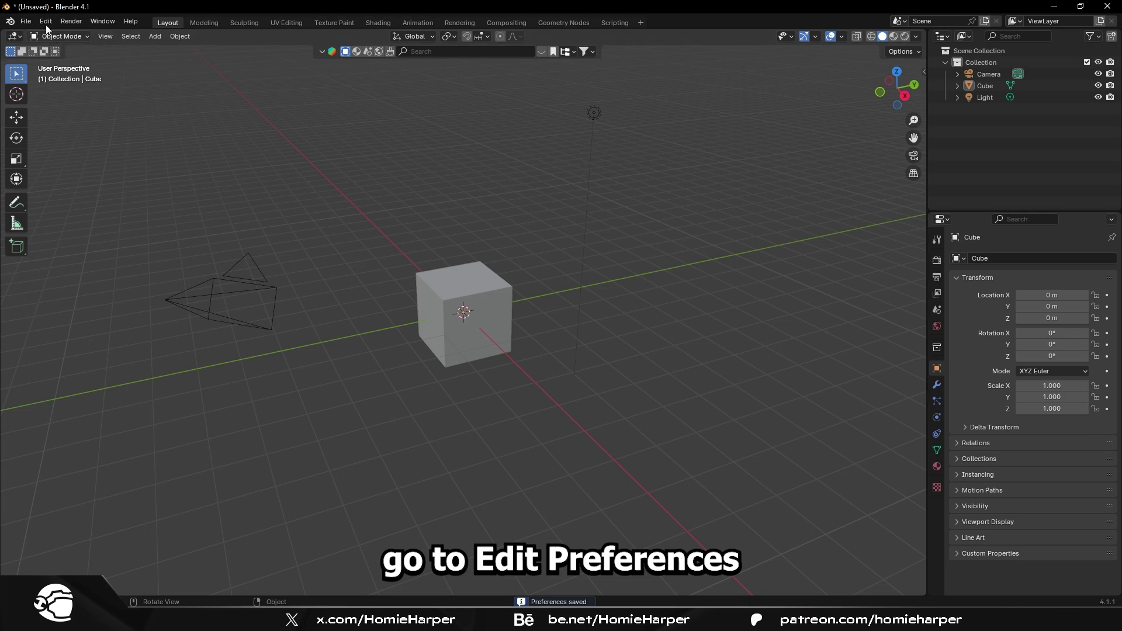
Step: Enable the A.N.T.Landscape add-on by searching 'A.N' in Preferences > Add-ons
click(46, 21)
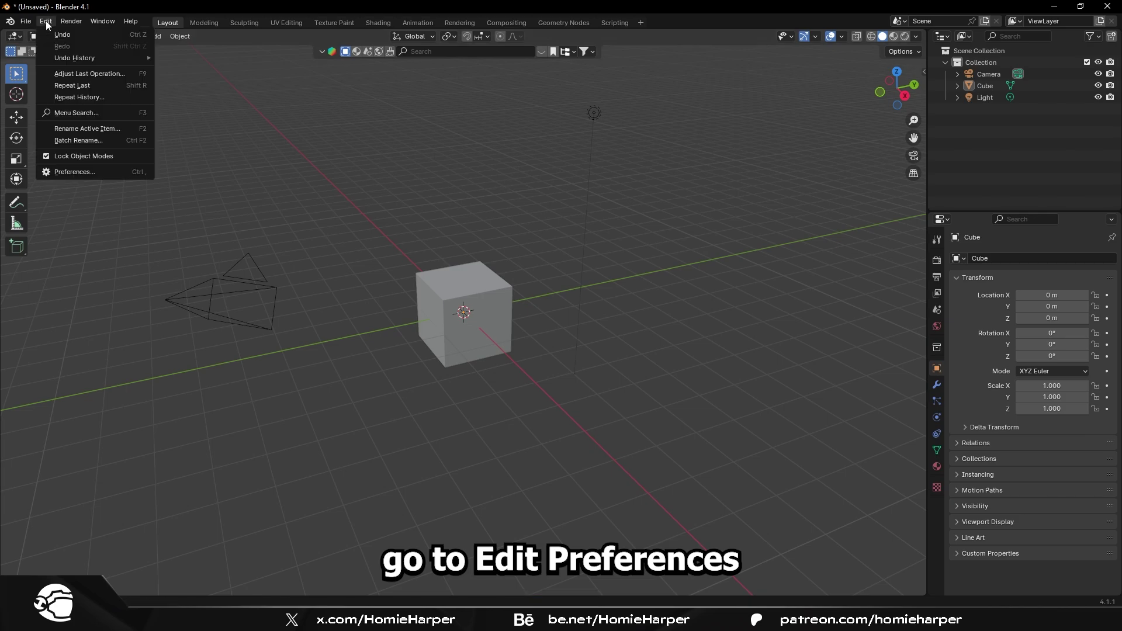
click(63, 171)
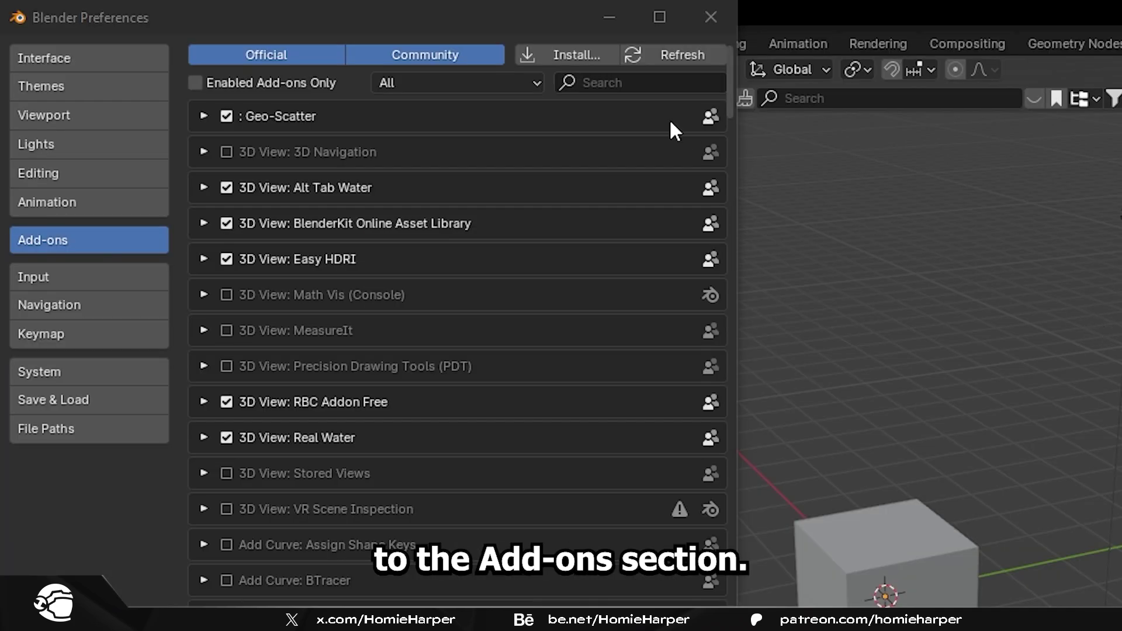
click(340, 46)
text(A.N.T)
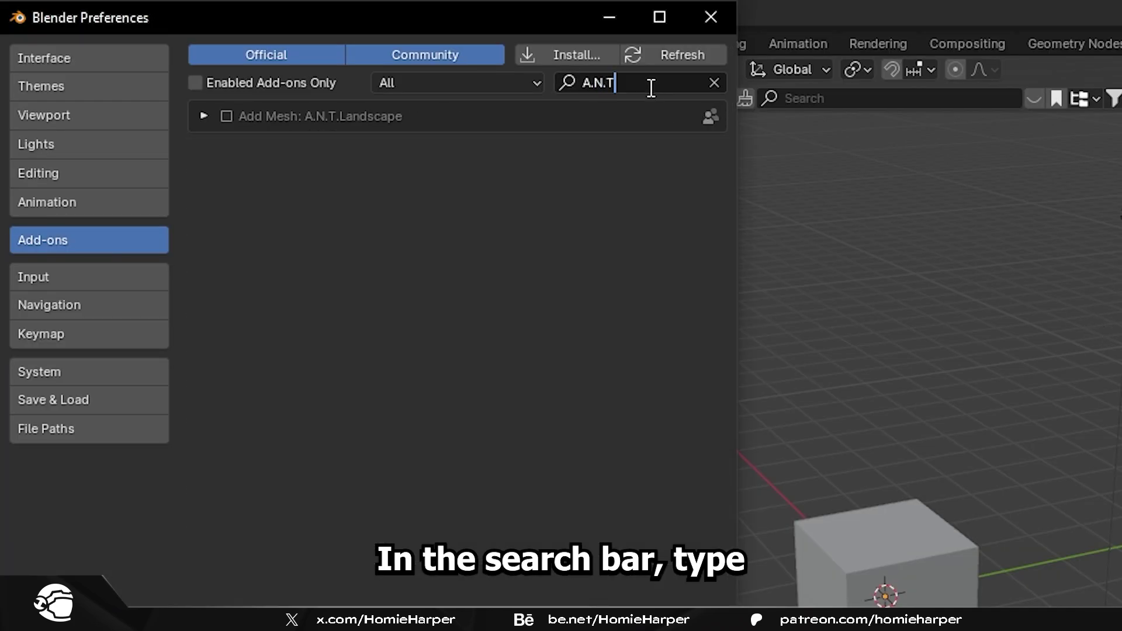
click(227, 116)
click(203, 115)
click(203, 116)
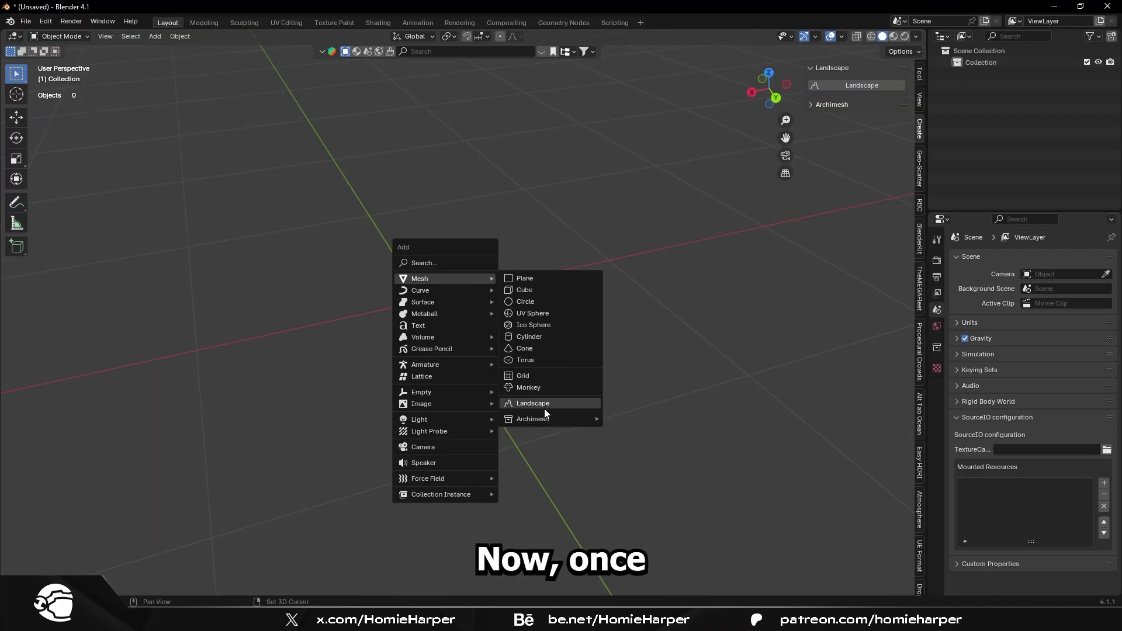
Step: Add a landscape with the mesa terrain preset and 500 subdivisions
click(544, 409)
click(117, 585)
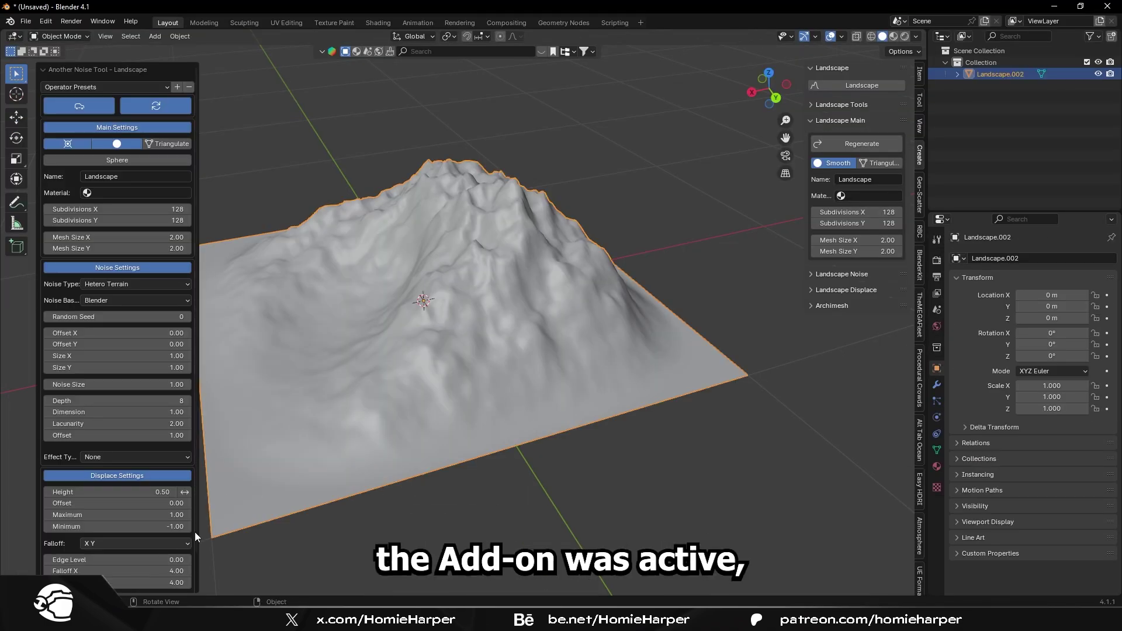
click(130, 88)
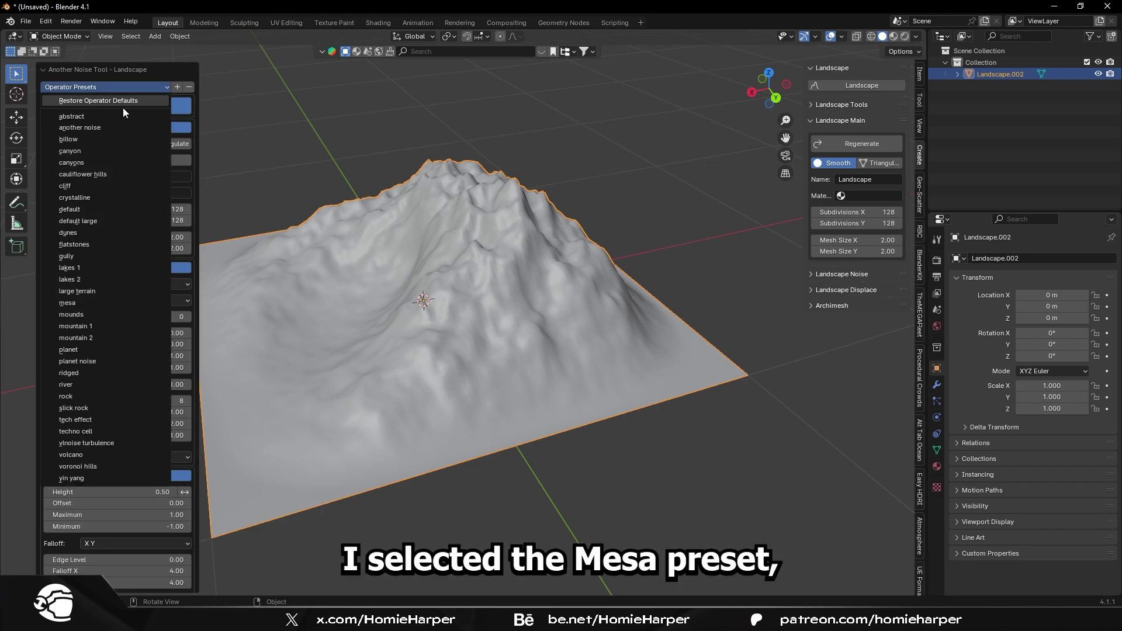
click(67, 303)
middle_drag(211, 299, 579, 298)
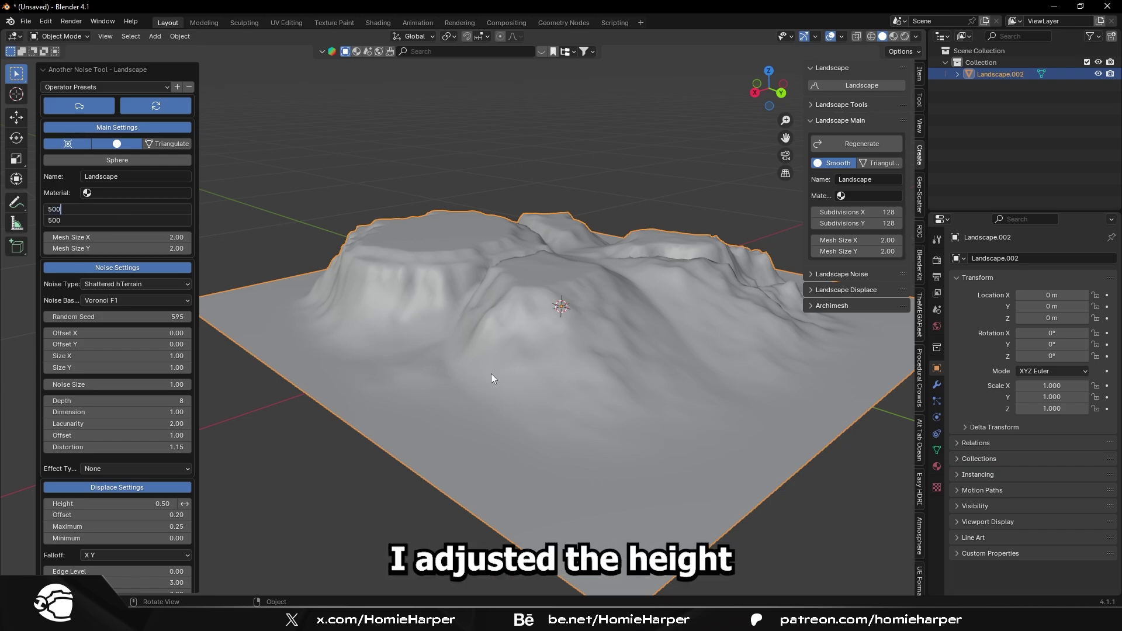
key(Return)
scroll(550, 362, up, 6)
shift+middle_drag(527, 332, 605, 335)
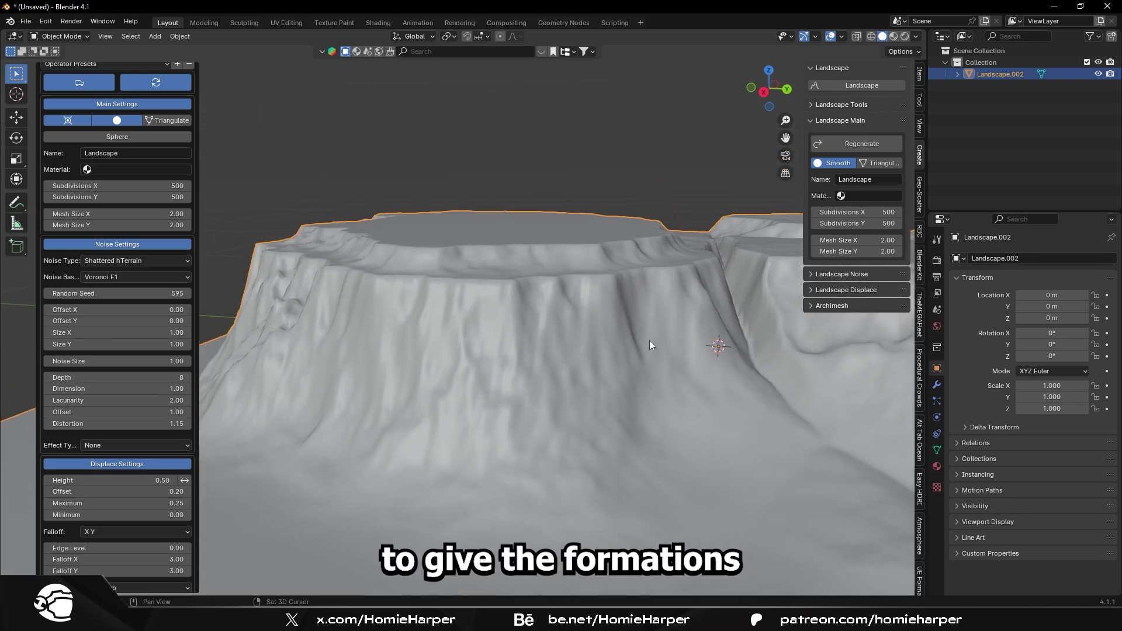
scroll(606, 335, down, 2)
Step: In Edit Mode, select the landscape's base vertices from the side view to trim them
key(Tab)
scroll(542, 324, down, 5)
middle_drag(667, 223, 622, 342)
key(KP_3)
drag(711, 396, 172, 349)
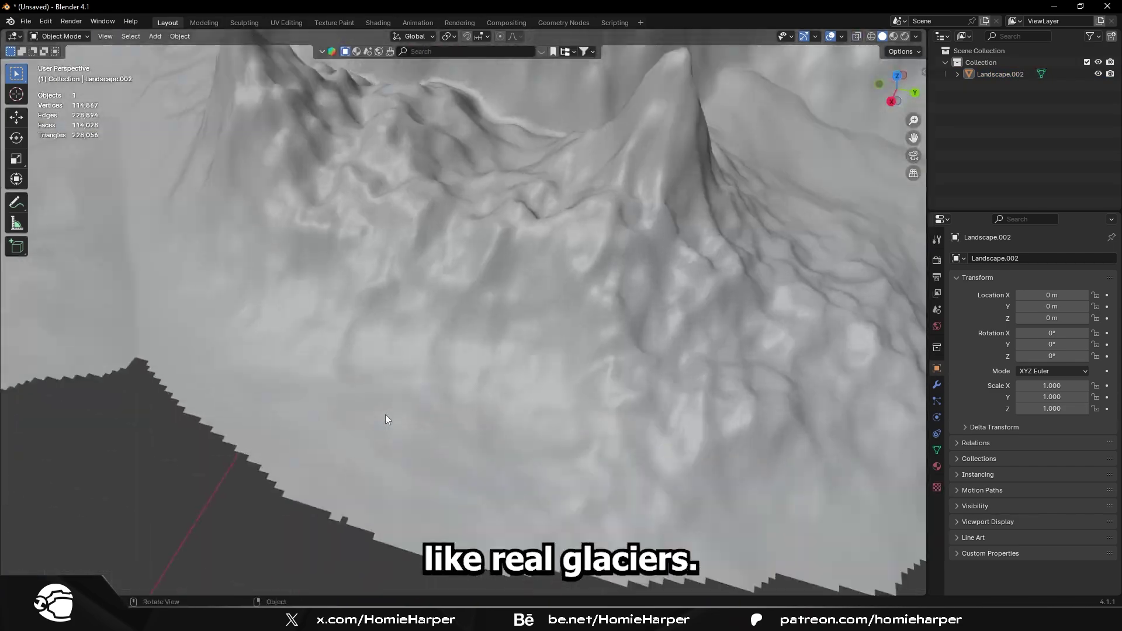
middle_drag(385, 418, 551, 410)
key(F3)
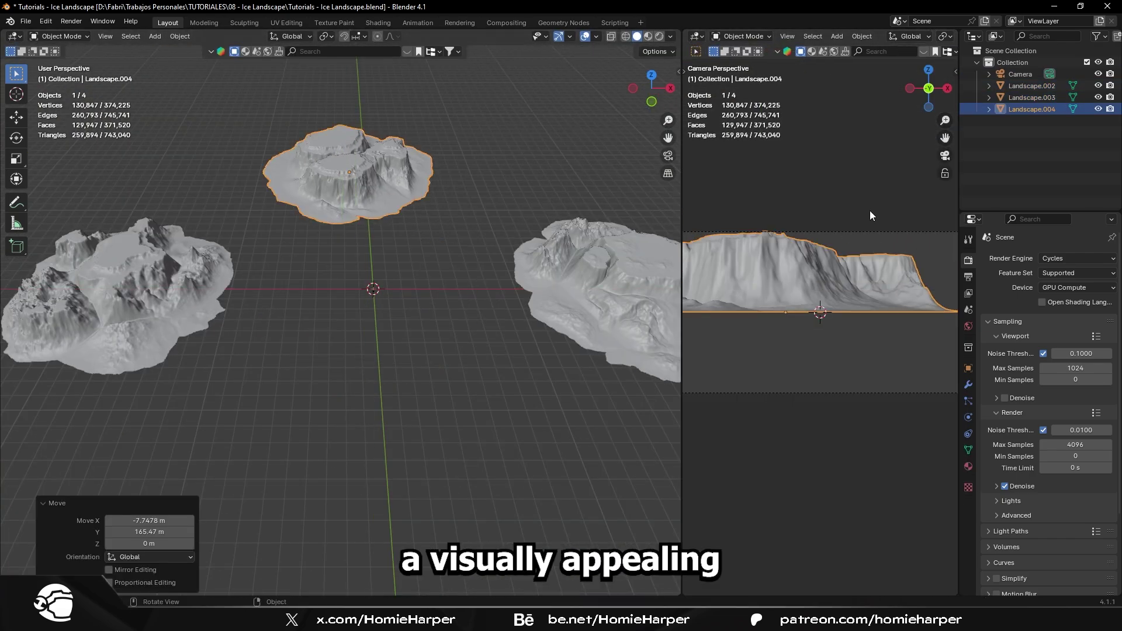
Step: Select the camera and apply a resolution preset for 2560×1080 output
click(1020, 74)
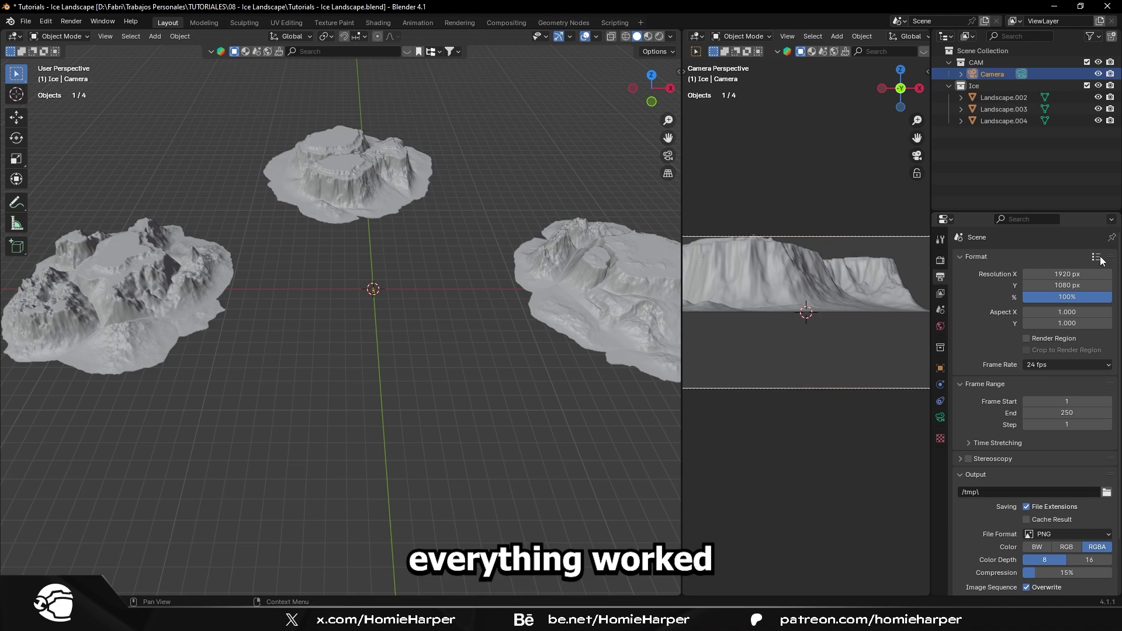
click(1096, 257)
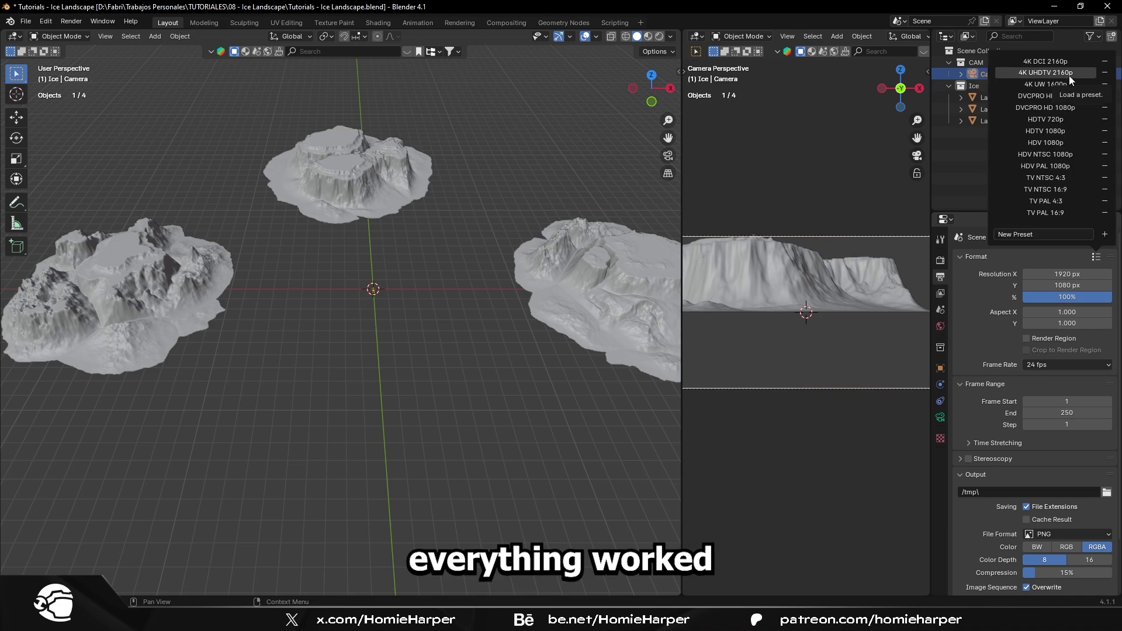
click(1068, 73)
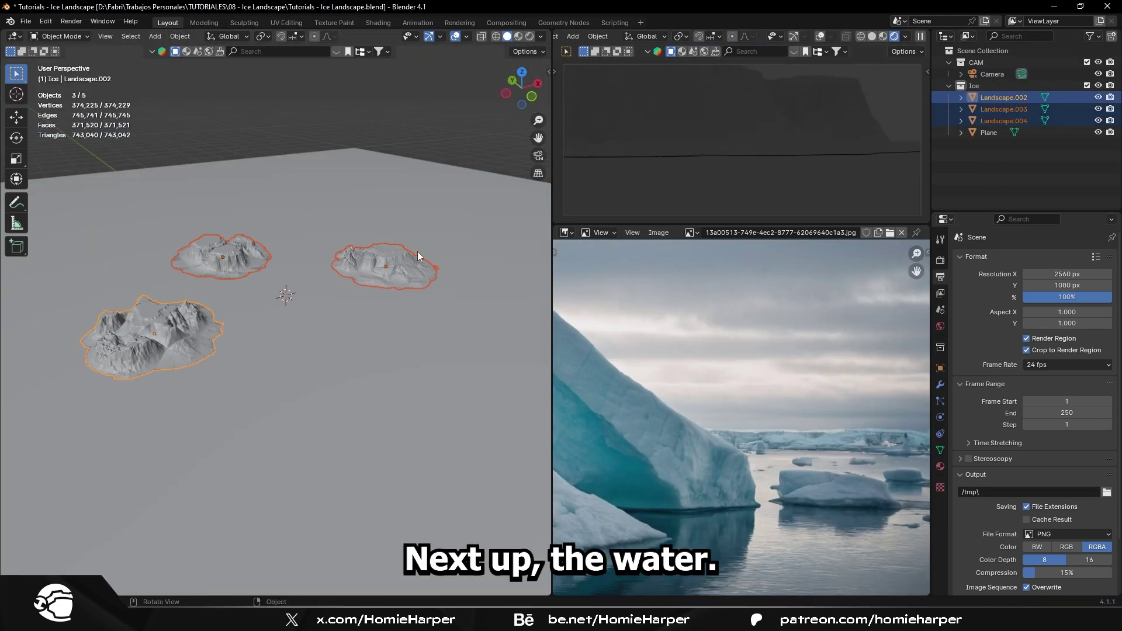
Step: Lower the iceberg islands along Z, then reselect the camera
key(g)
key(z)
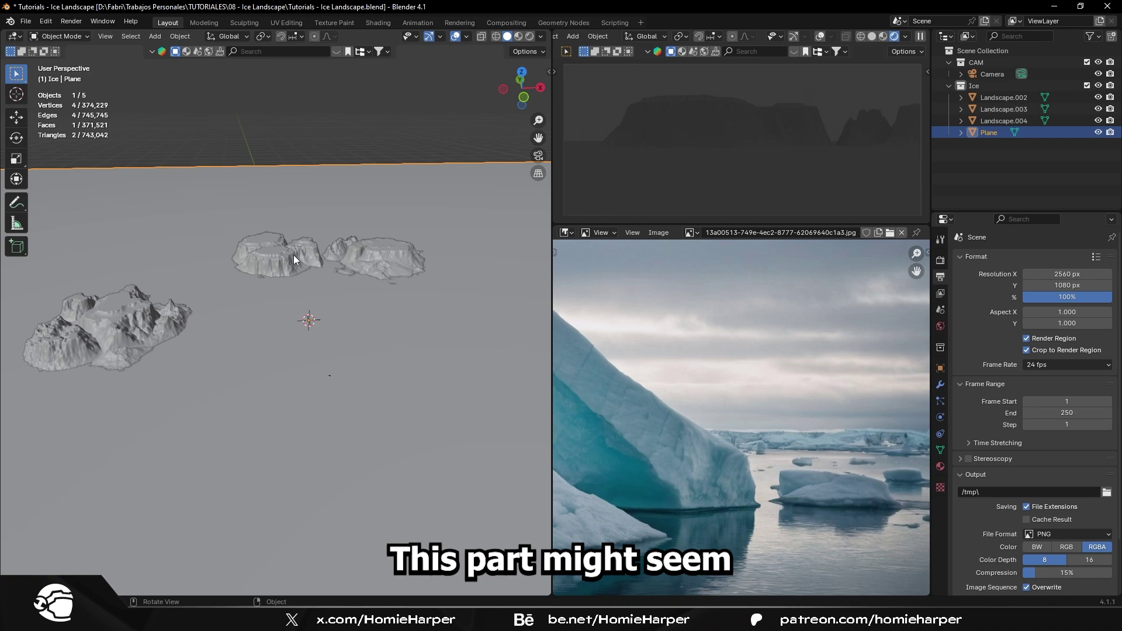
click(991, 74)
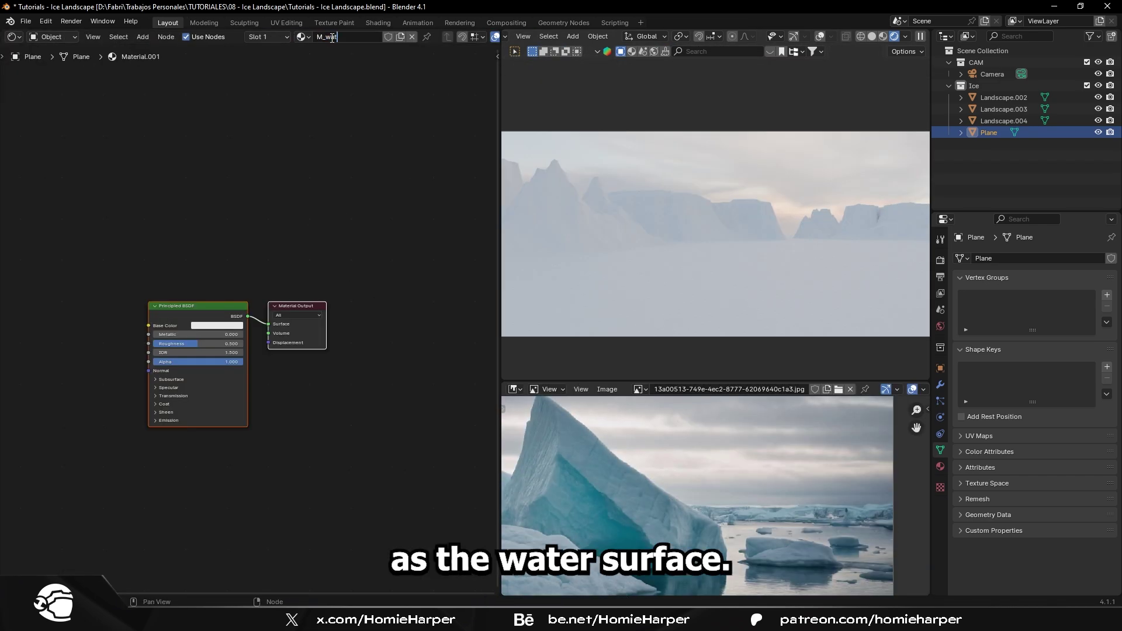
Step: Name the material M_WATER and set its Principled BSDF to black, roughness 0, IOR 1.333
text(WATER)
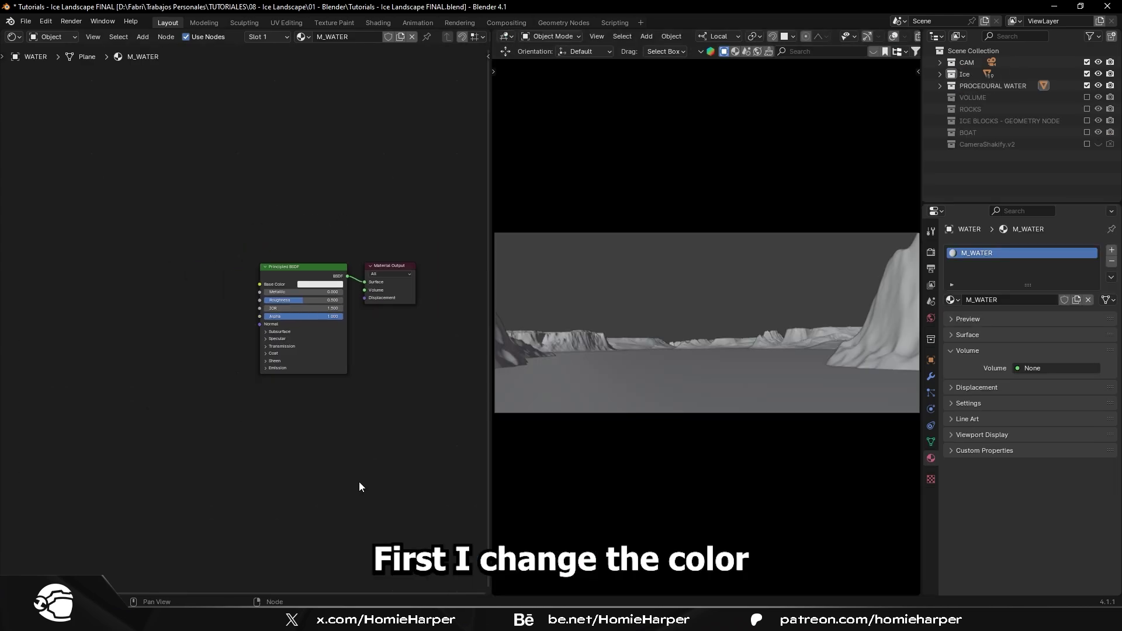
click(307, 267)
click(320, 284)
drag(370, 174, 384, 233)
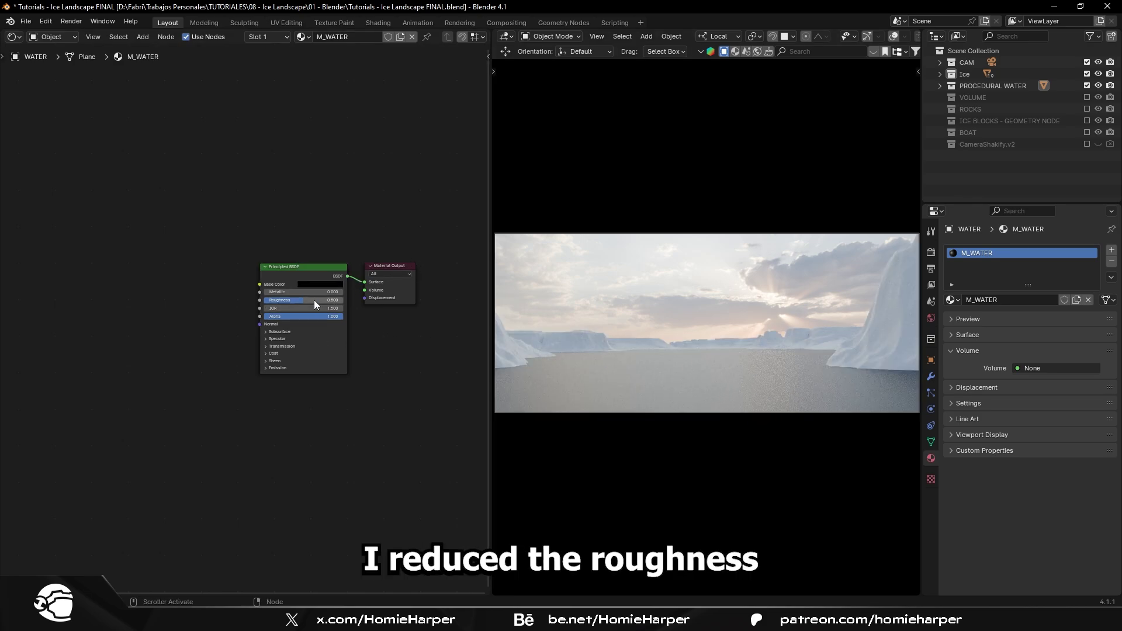
drag(315, 304, 274, 304)
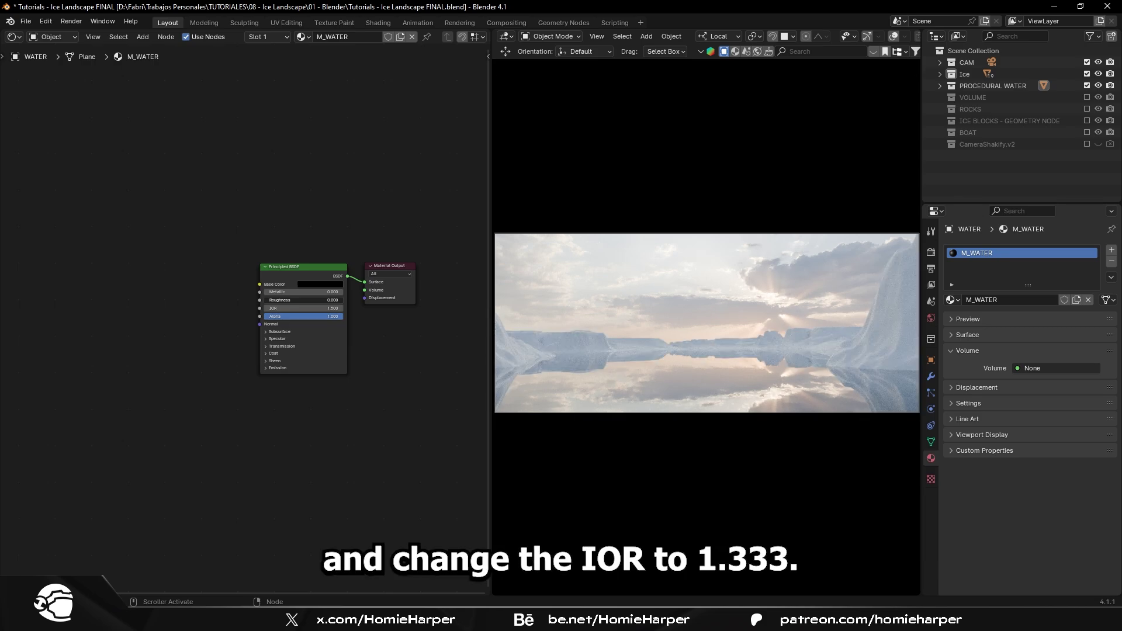
key(Return)
scroll(422, 304, up, 2)
middle_drag(423, 303, 457, 299)
scroll(408, 363, up, 1)
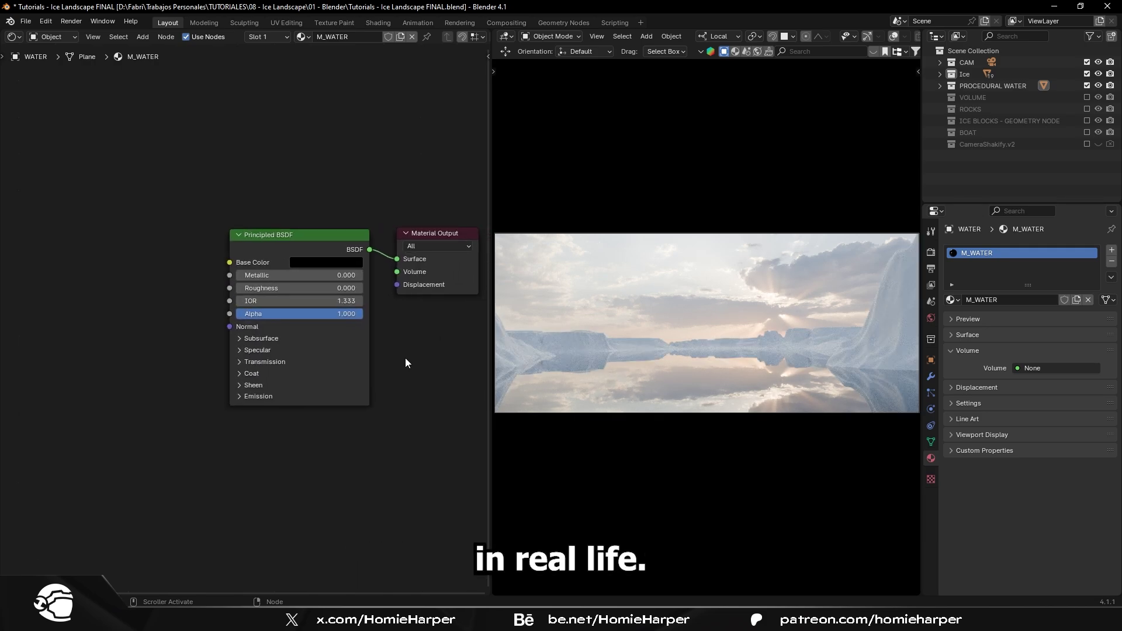
Step: Add a Noise Texture feeding a Bump node's Height into the shader normal
scroll(371, 365, down, 1)
key(shift+a)
text(noise)
key(Return)
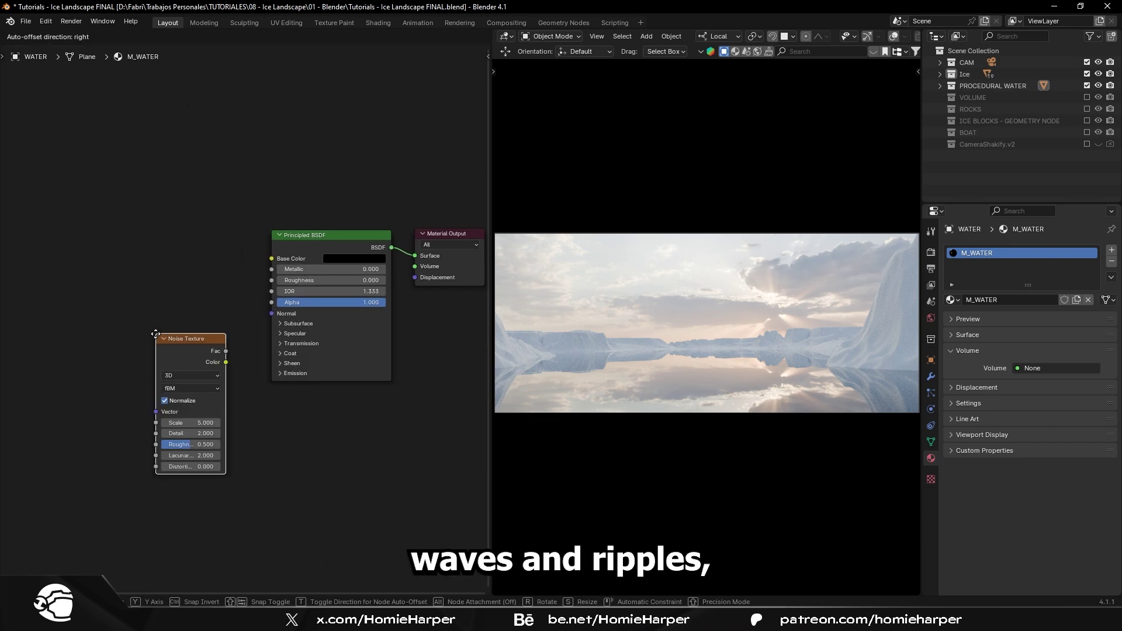
click(115, 304)
drag(183, 317, 272, 314)
key(shift+a)
text(bump)
key(Return)
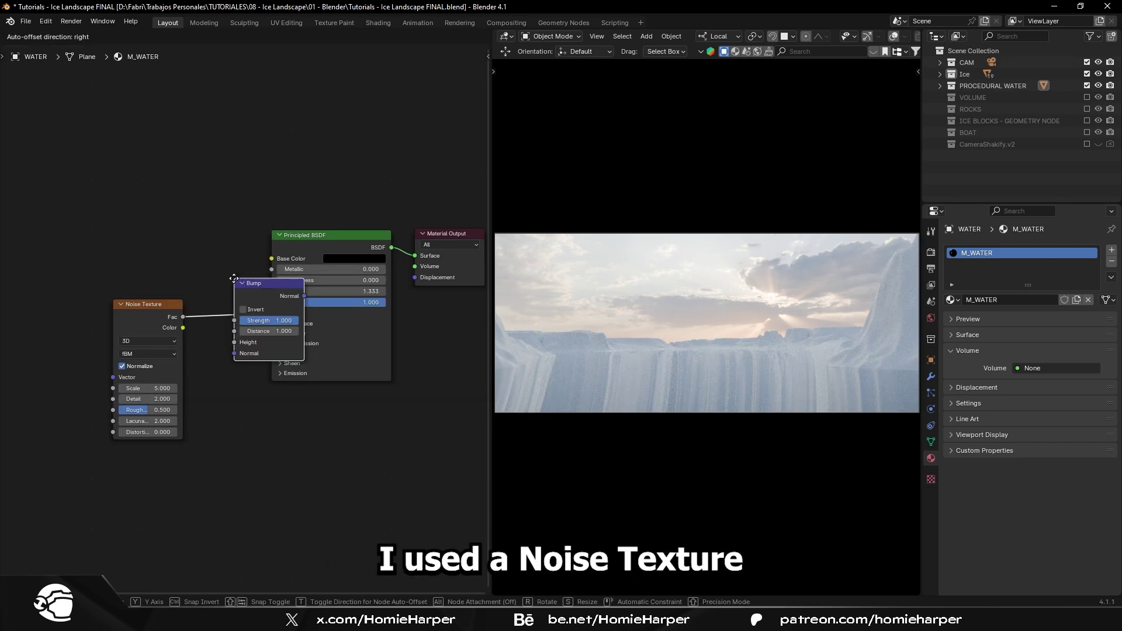
click(236, 351)
drag(234, 353, 235, 342)
Step: Add Texture Coordinate and Mapping nodes to the noise and raise its scale to 74.4
drag(146, 304, 188, 304)
key(ctrl+t)
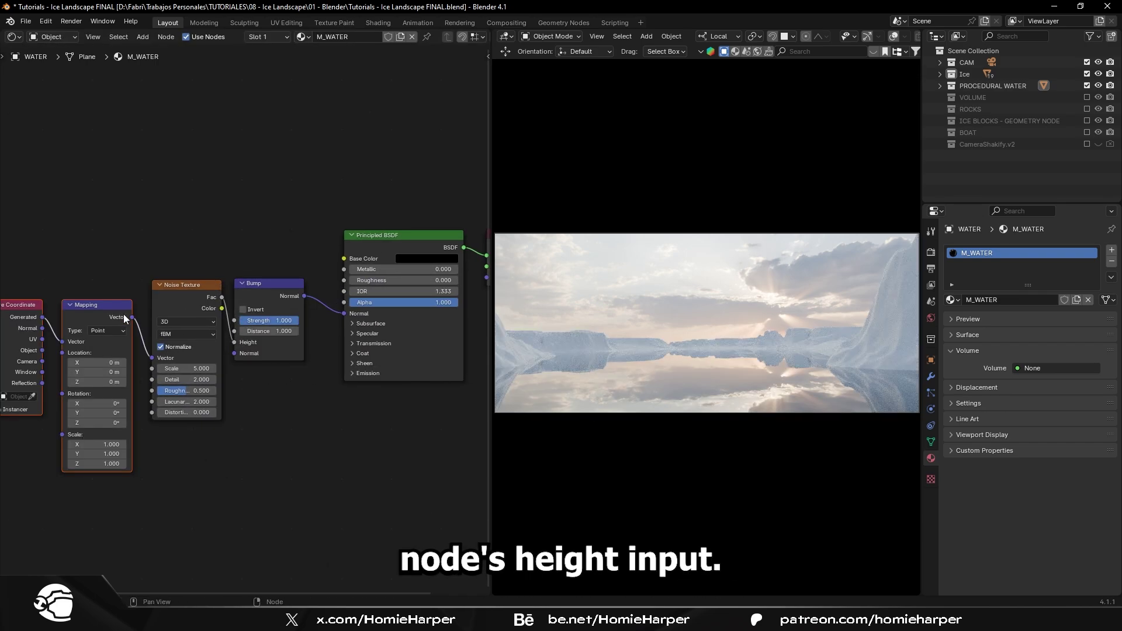
scroll(175, 301, down, 1)
scroll(175, 301, up, 2)
drag(192, 446, 225, 446)
Step: Duplicate the noise and route it through a Color Ramp with a darkened white stop into Roughness
click(210, 386)
key(shift+d)
click(211, 212)
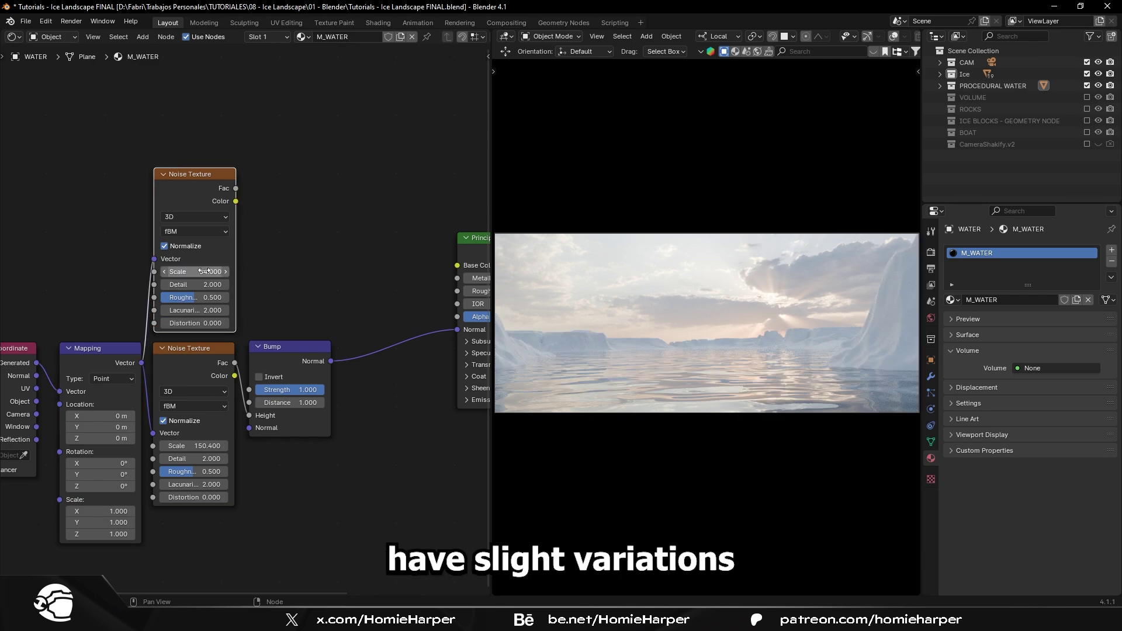
drag(430, 282, 370, 202)
text(r)
click(414, 224)
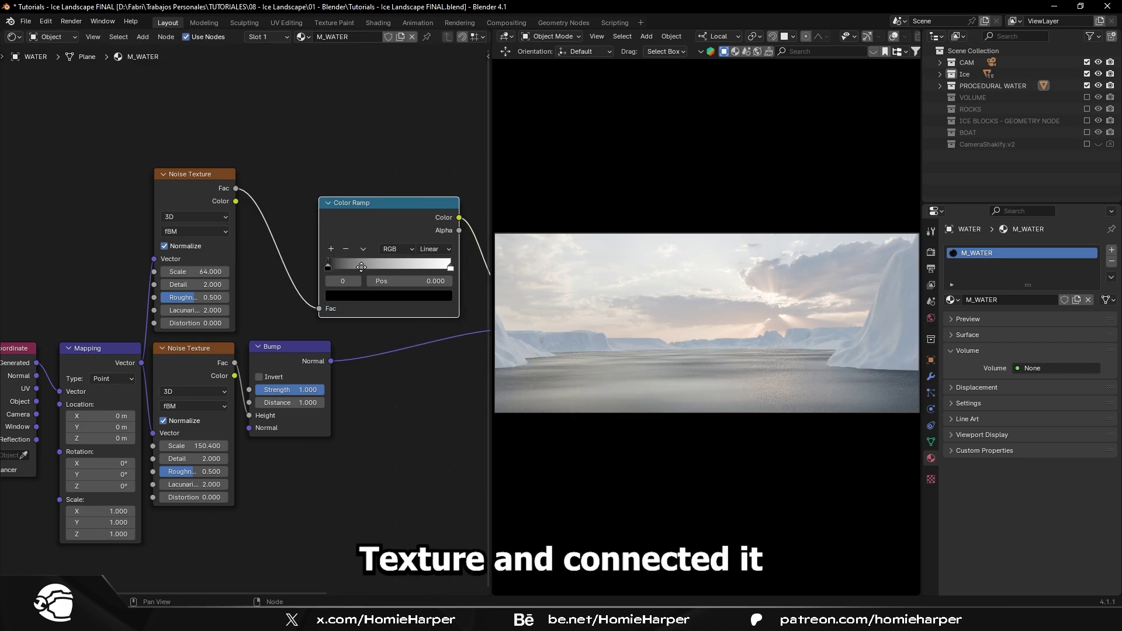
middle_drag(418, 298, 287, 273)
scroll(287, 273, up, 1)
scroll(233, 248, down, 2)
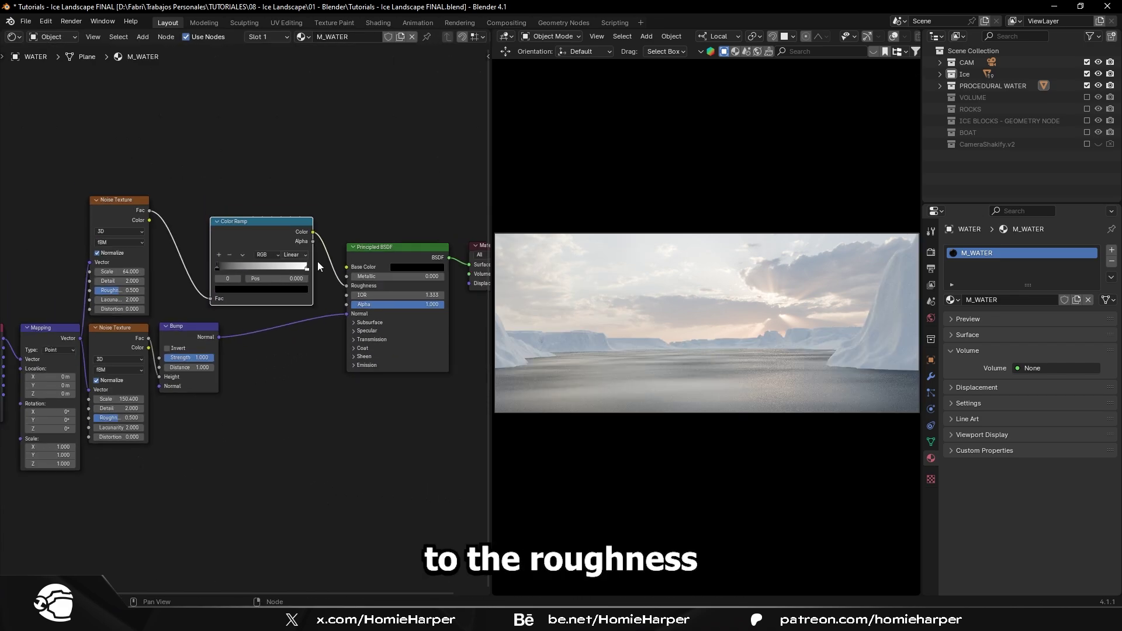
click(275, 270)
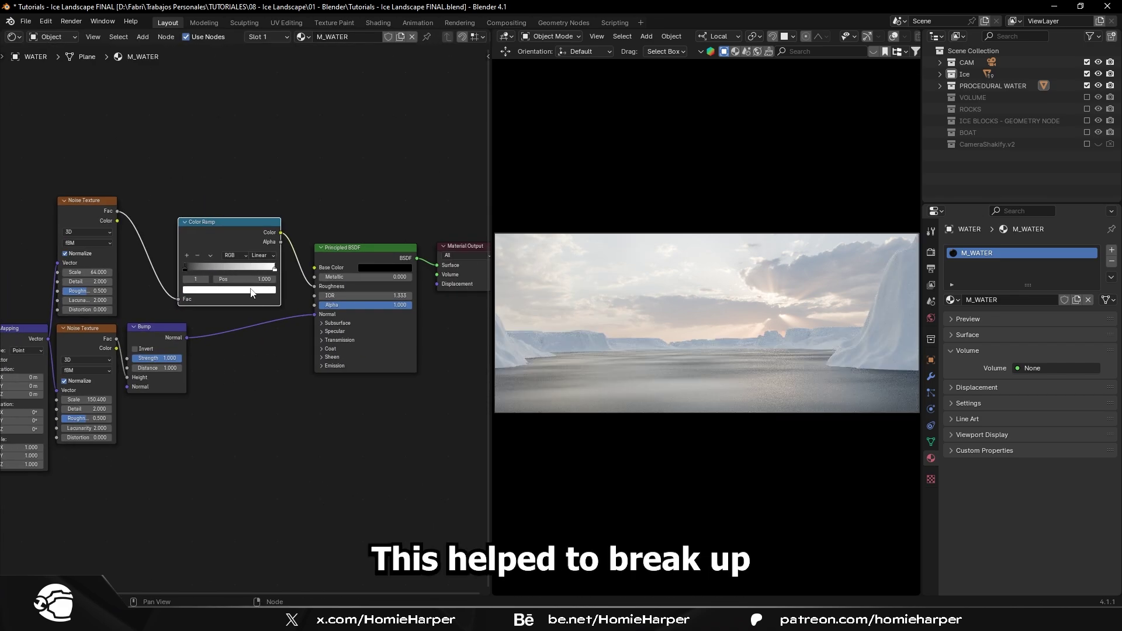
mouse_move(270, 181)
mouse_down()
mouse_move(268, 214)
mouse_move(268, 198)
mouse_up()
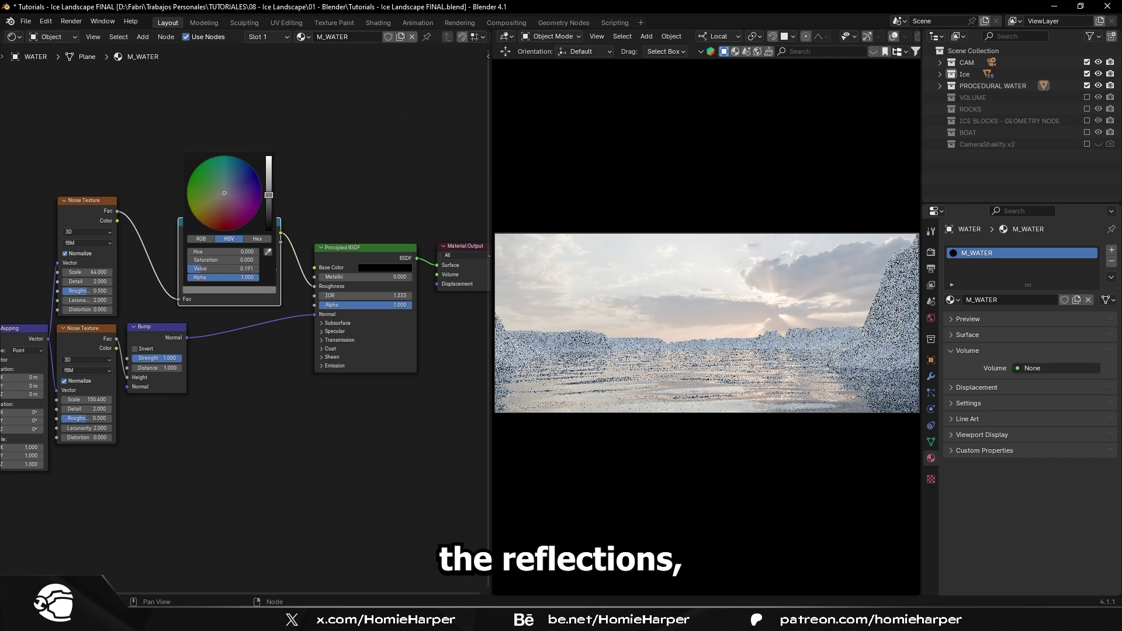
Step: Set the bump Noise Texture's Scale to 500
middle_drag(125, 303, 198, 288)
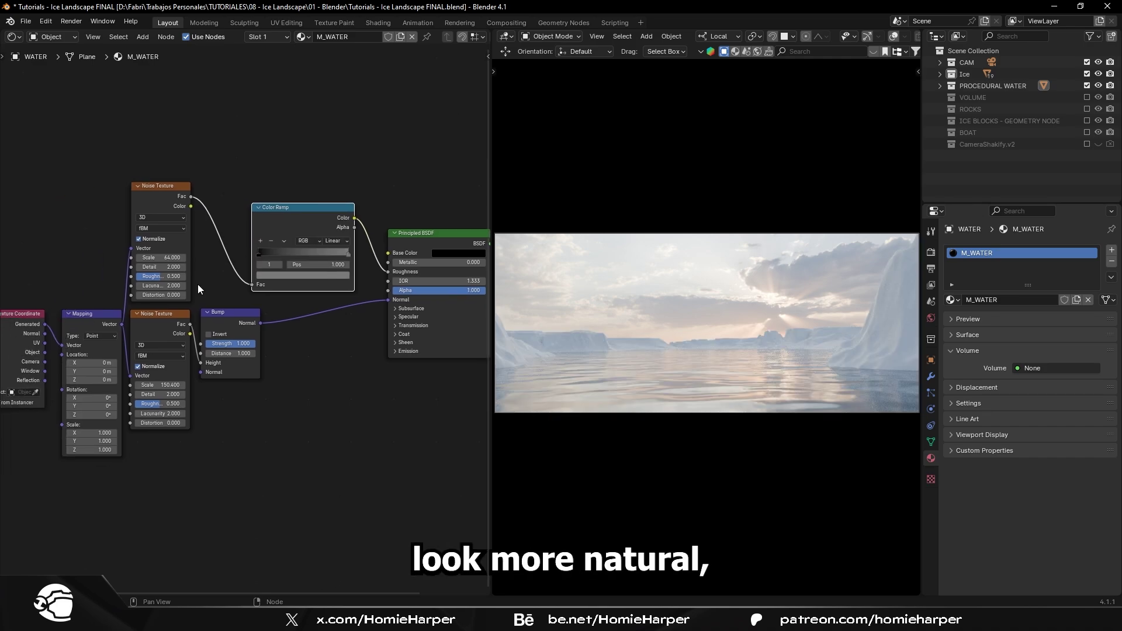
click(150, 384)
text(500)
key(Return)
Step: Move the Texture Coordinate and Mapping nodes up-left to tidy the node graph
middle_drag(76, 464, 187, 456)
drag(188, 456, 94, 318)
key(g)
click(46, 261)
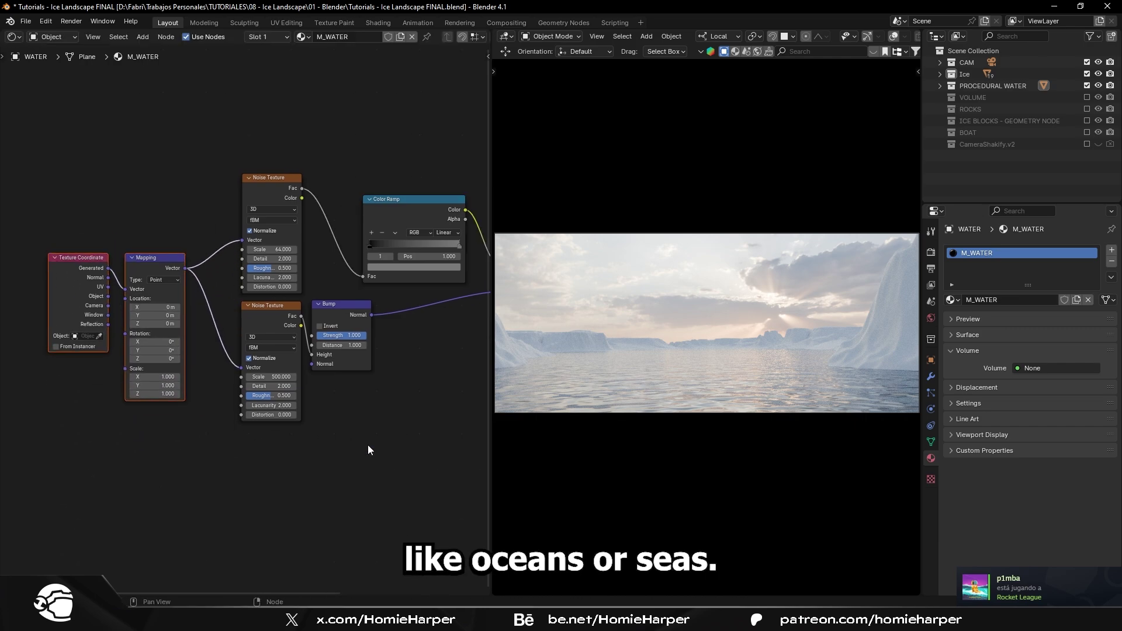
click(368, 450)
middle_drag(368, 450, 218, 426)
scroll(218, 427, up, 1)
Step: Make the bump noise 4D with W driven by #frame/500000, then preview the animation
drag(191, 304, 236, 301)
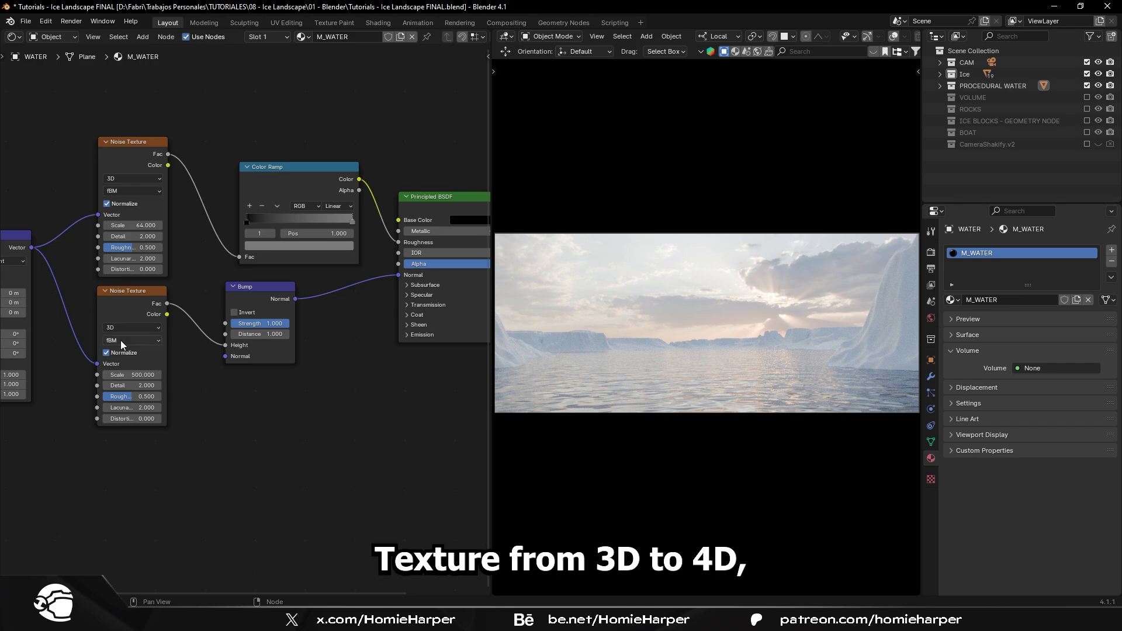
click(127, 385)
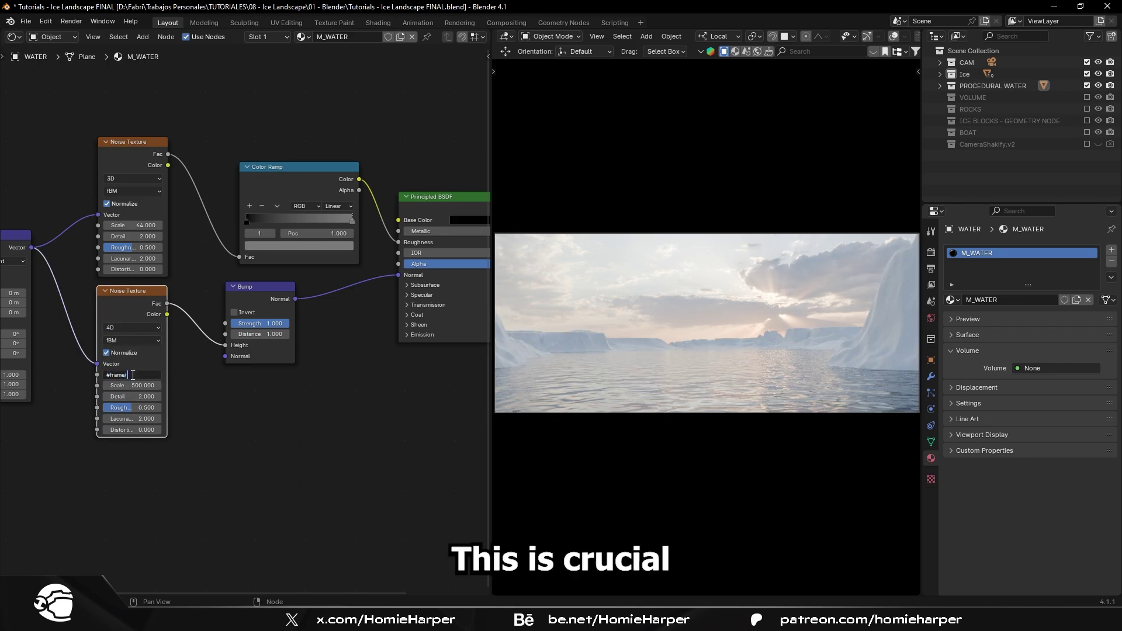
key(Return)
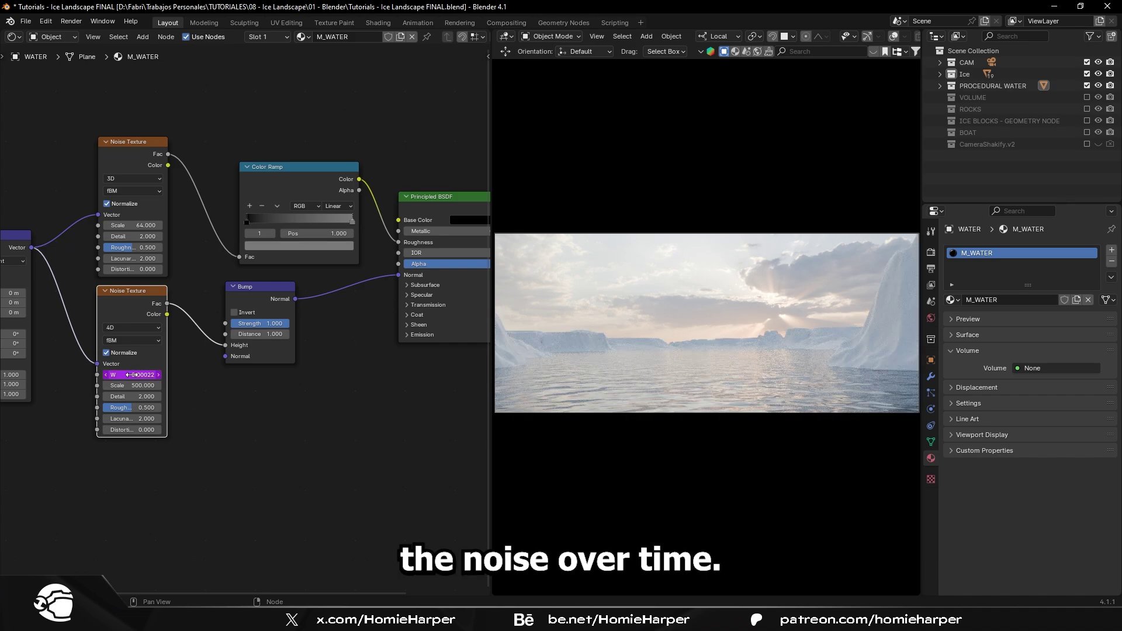
drag(166, 303, 398, 242)
key(space)
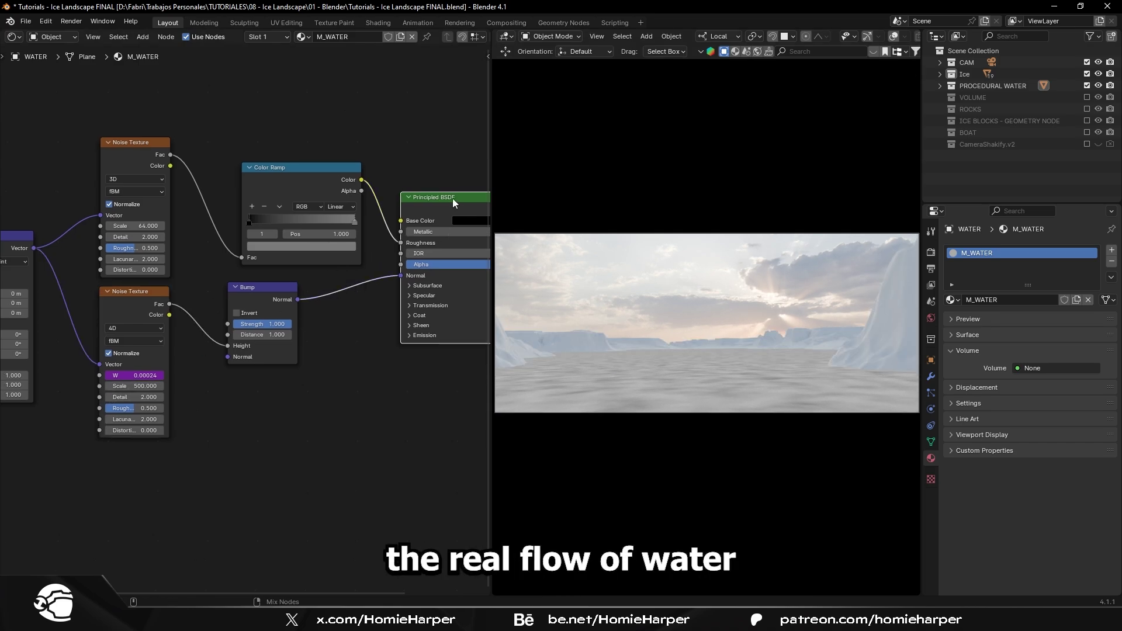
Step: Keyframe the Mapping X location from 0 at frame 1 to 0.001 m at frame 120
middle_drag(198, 346, 317, 349)
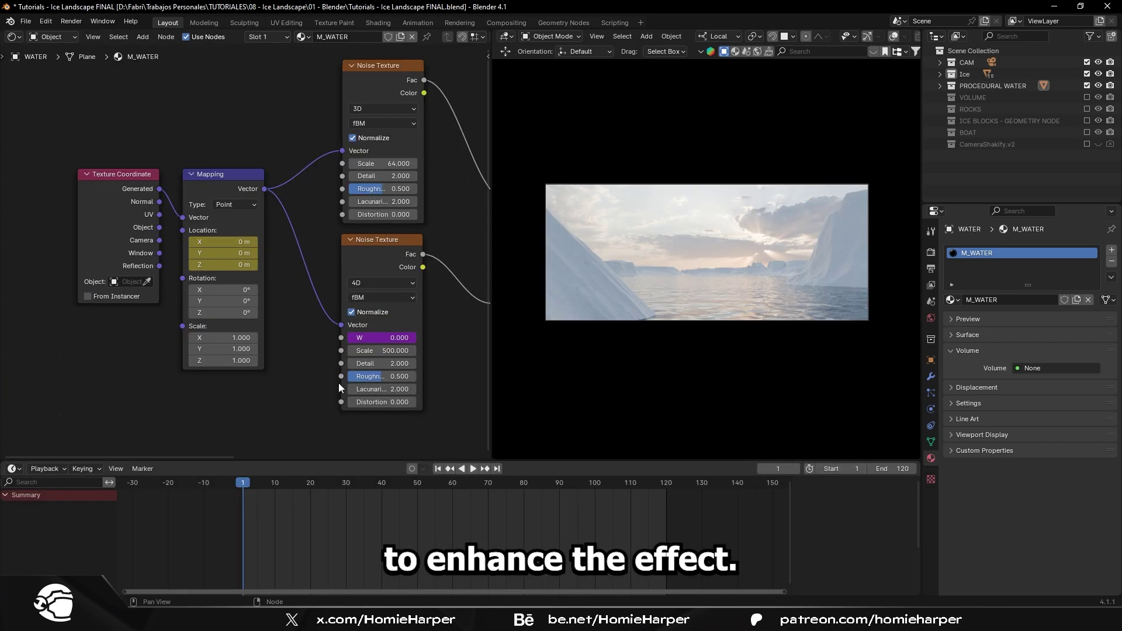
double_click(213, 243)
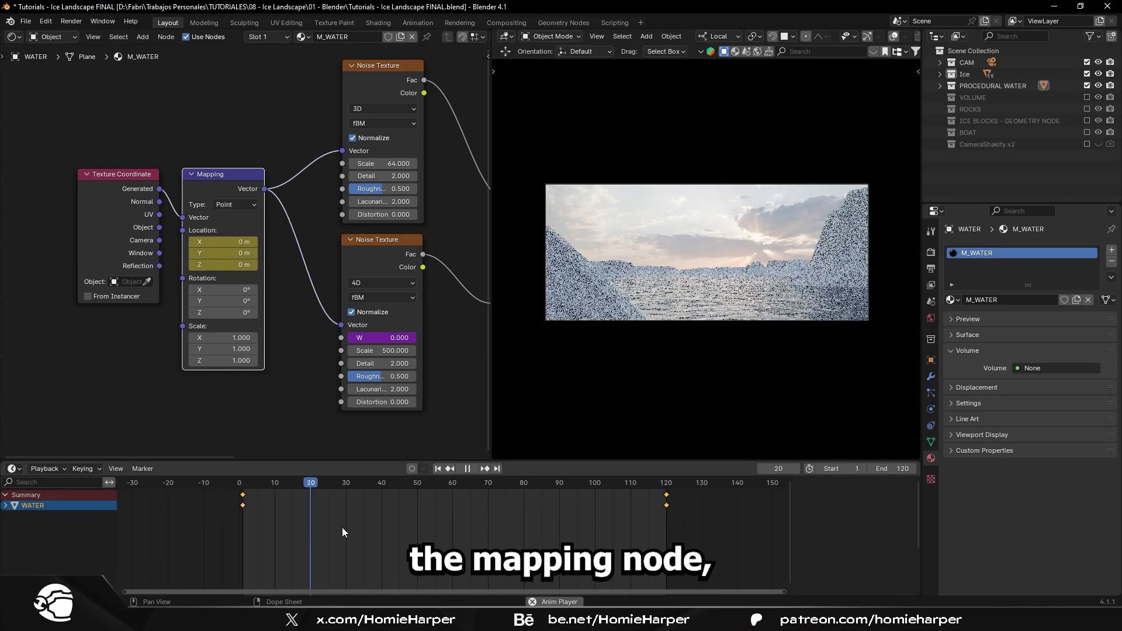
double_click(240, 246)
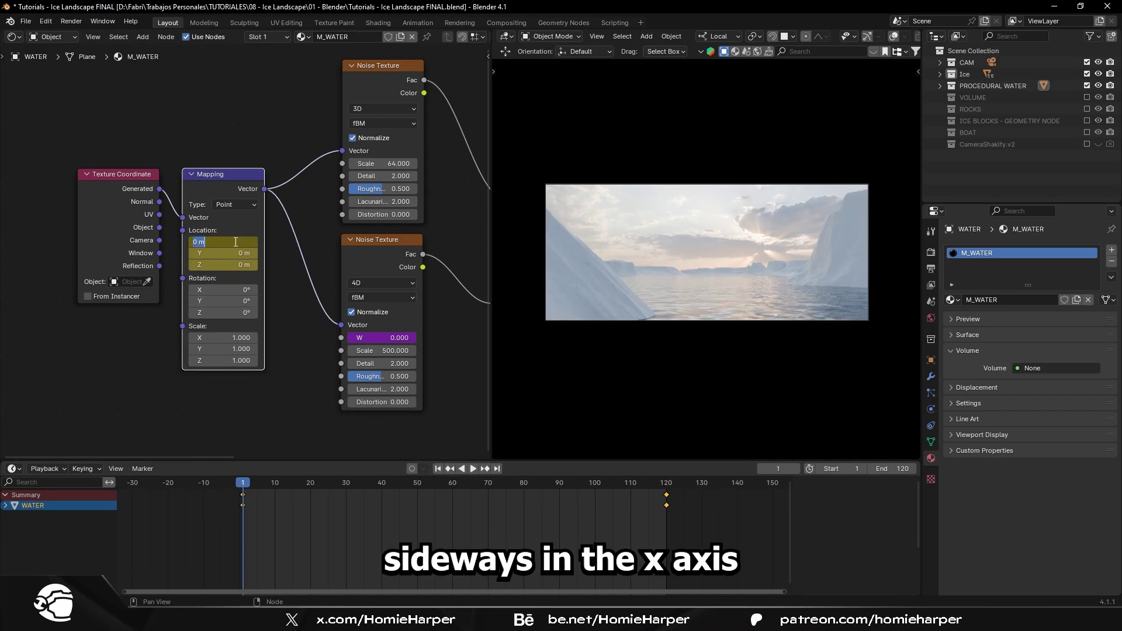
double_click(200, 242)
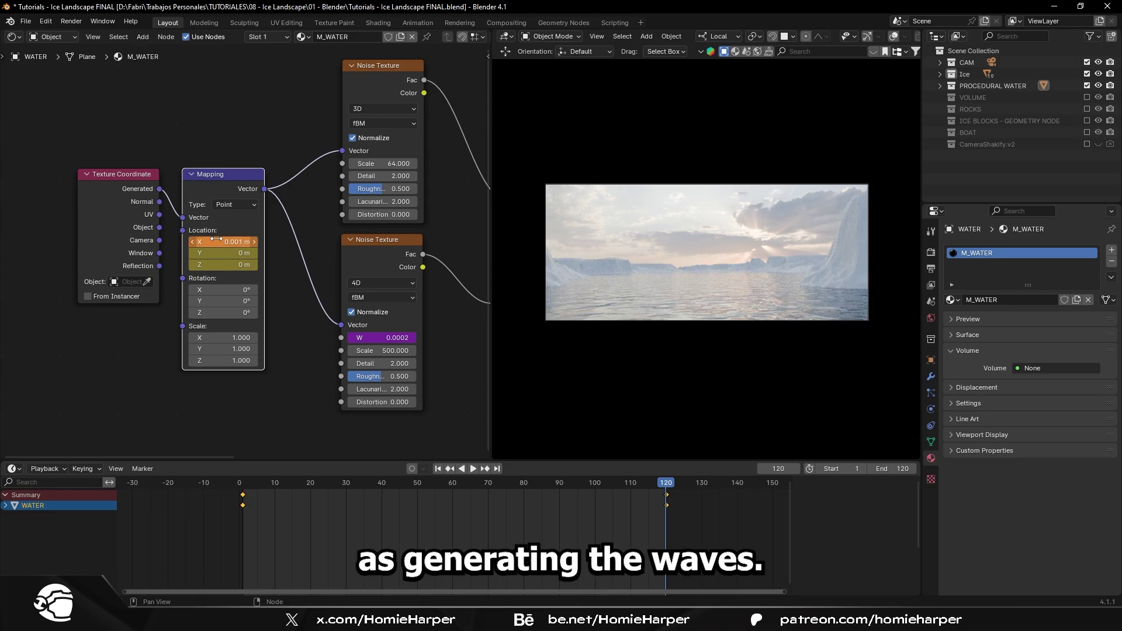
Step: Replay the animation and apply the volume cube's scale
click(438, 469)
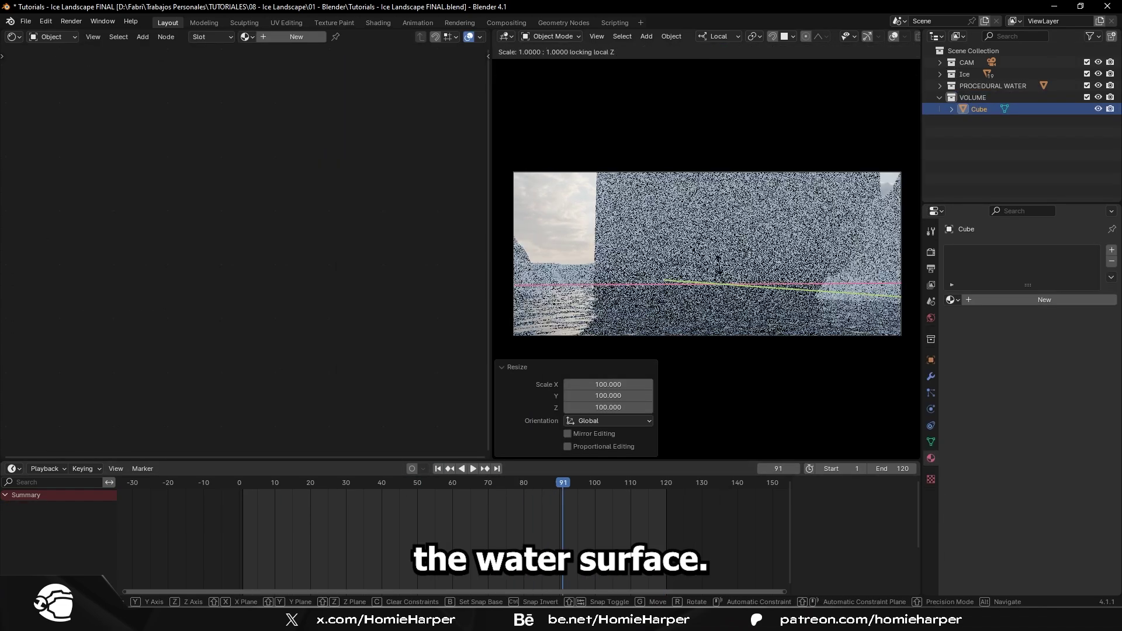
key(ctrl+a)
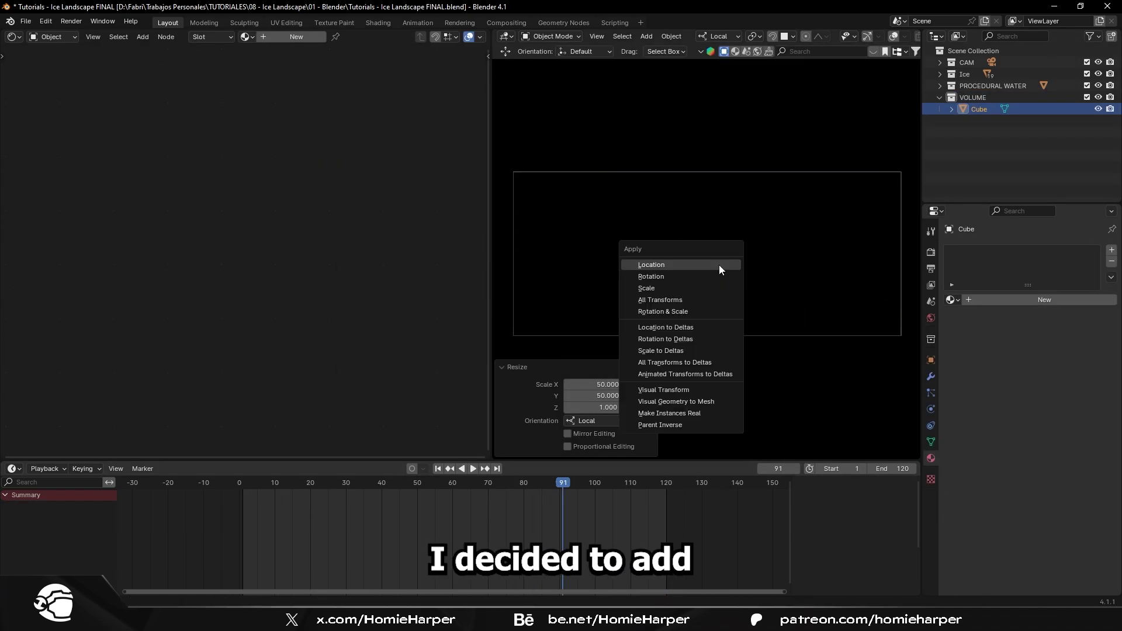
click(701, 289)
Step: Give the cube a new material whose Principled BSDF is replaced by a Principled Volume
click(1017, 299)
click(305, 36)
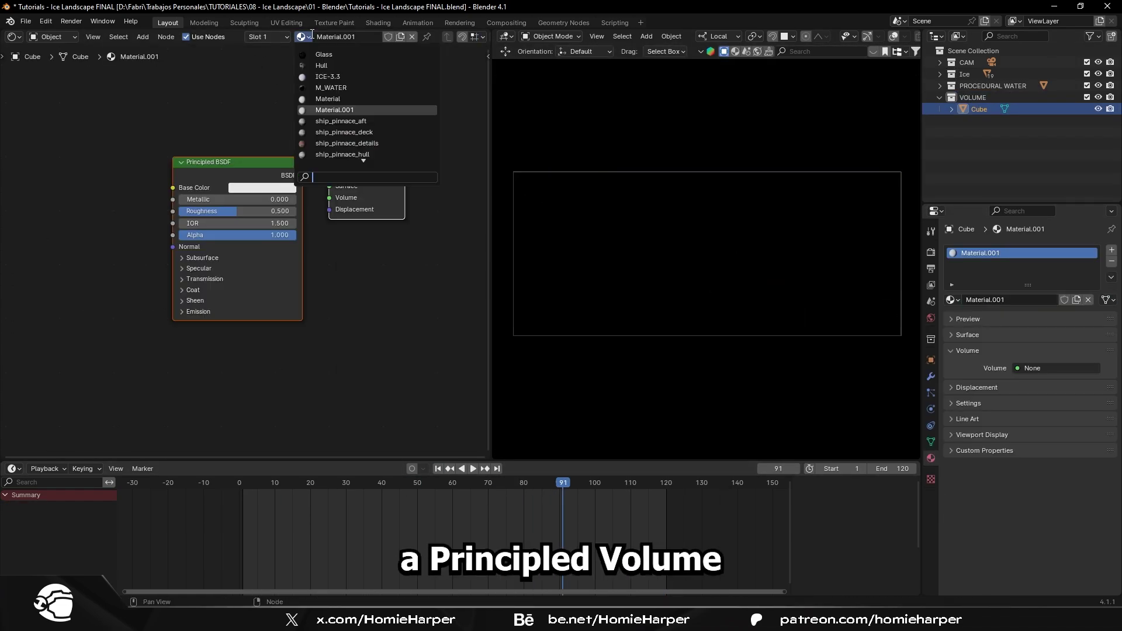
key(Delete)
key(shift+a)
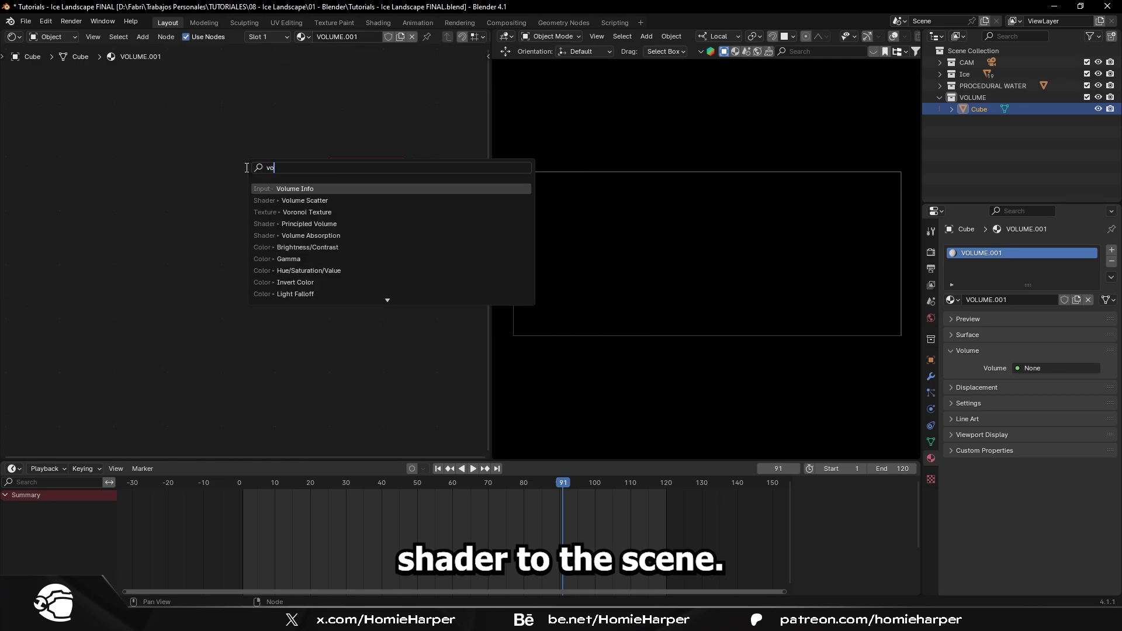
text(p vo)
key(Return)
click(160, 156)
drag(286, 175, 329, 198)
drag(235, 176, 247, 176)
Step: Set the volume Density to 0.0005 and Anisotropy to 0.7, then toggle the cube to compare haze
double_click(246, 214)
text(0.0005)
key(Return)
click(257, 248)
double_click(204, 236)
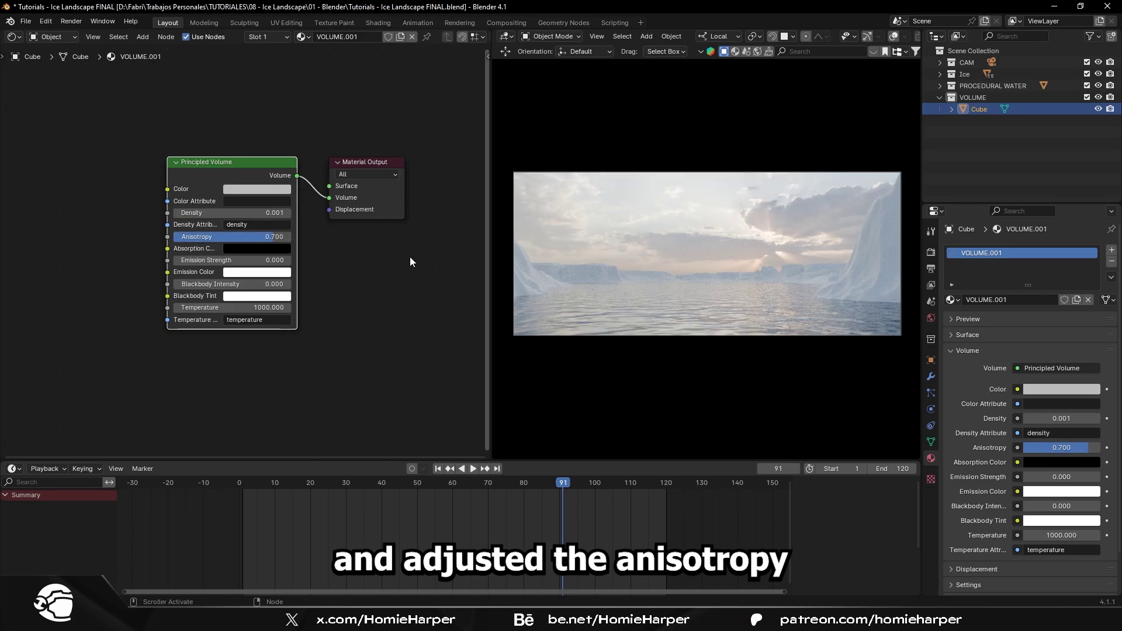
click(1098, 109)
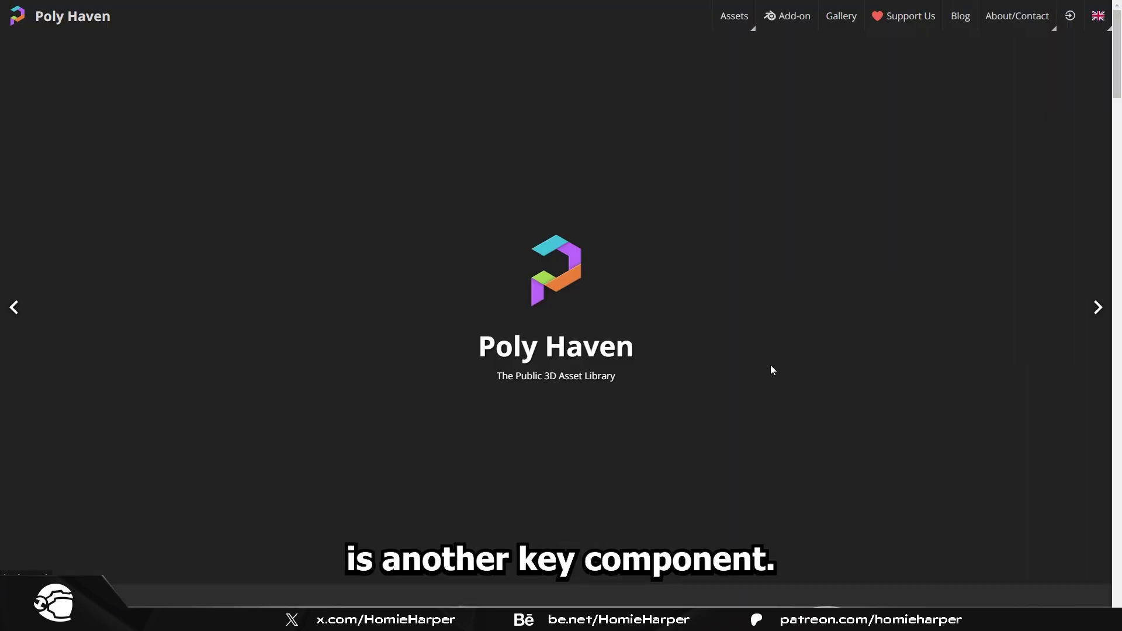
Step: Open Poly Haven's HDRI collection and scroll through the results
scroll(771, 366, down, 5)
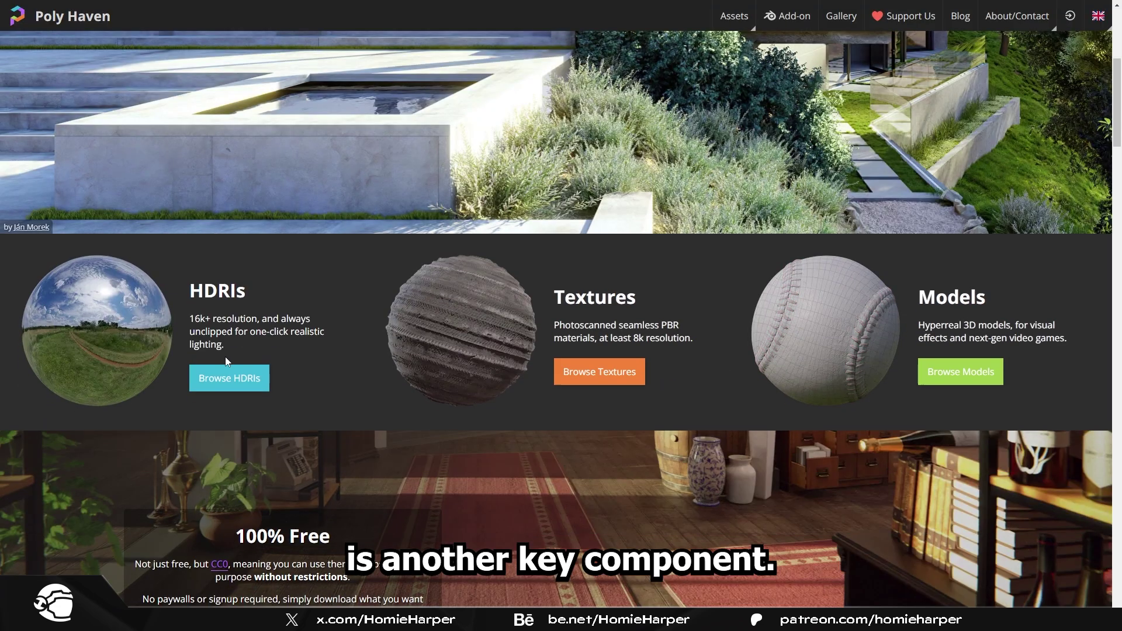
click(220, 372)
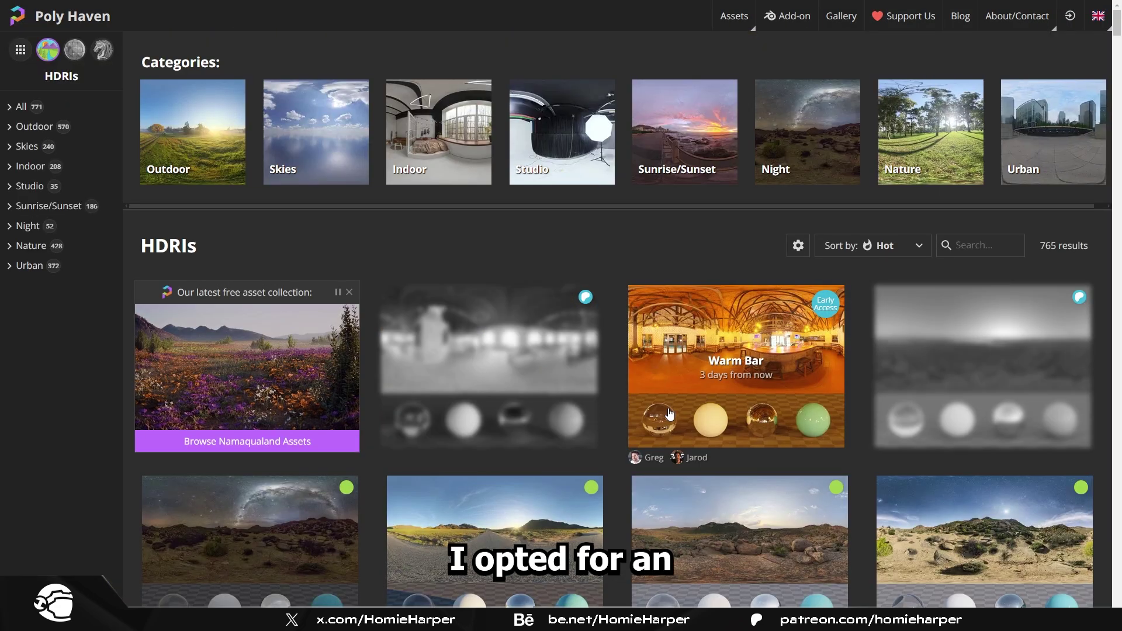
scroll(649, 456, down, 1)
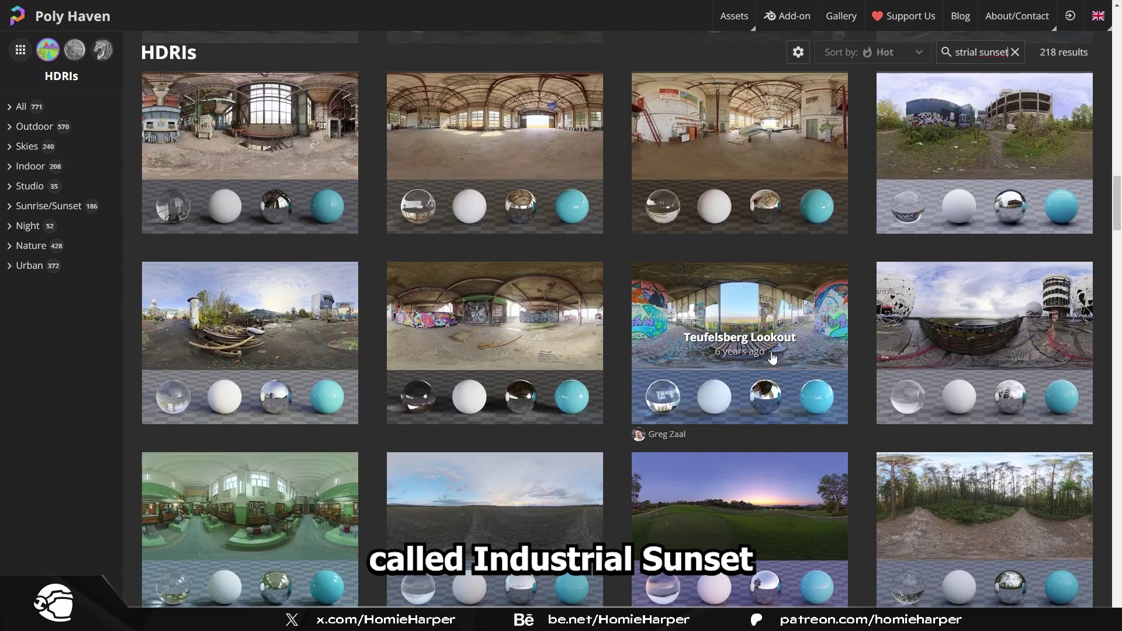
scroll(754, 351, down, 5)
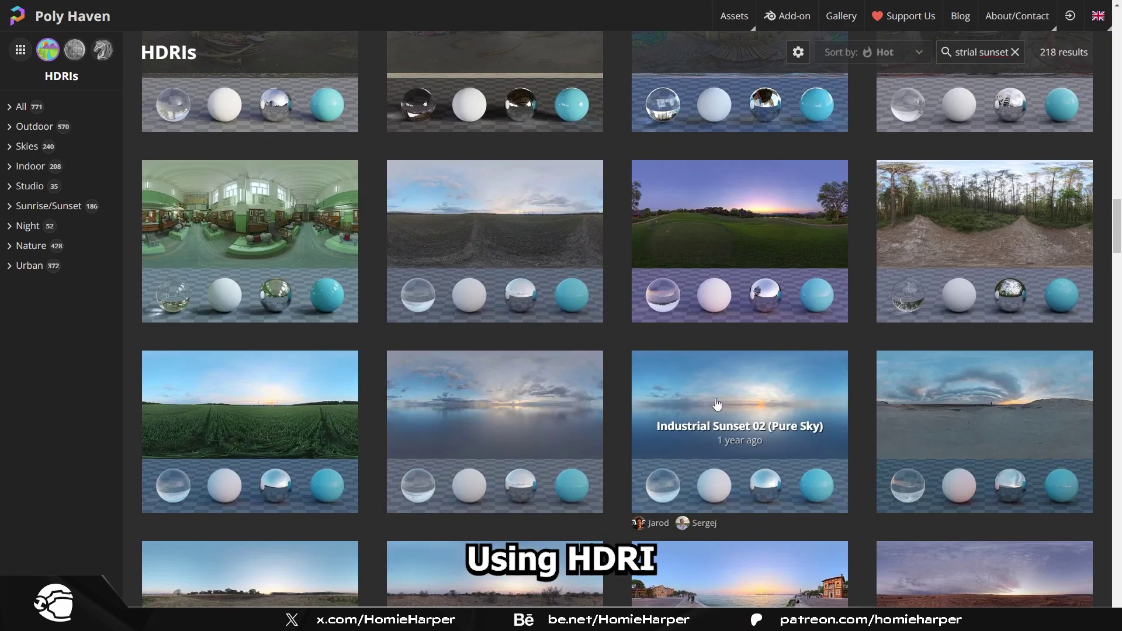
Step: Open the Industrial Sunset (Pure Sky) HDRI and look around its 3D panorama preview
click(555, 417)
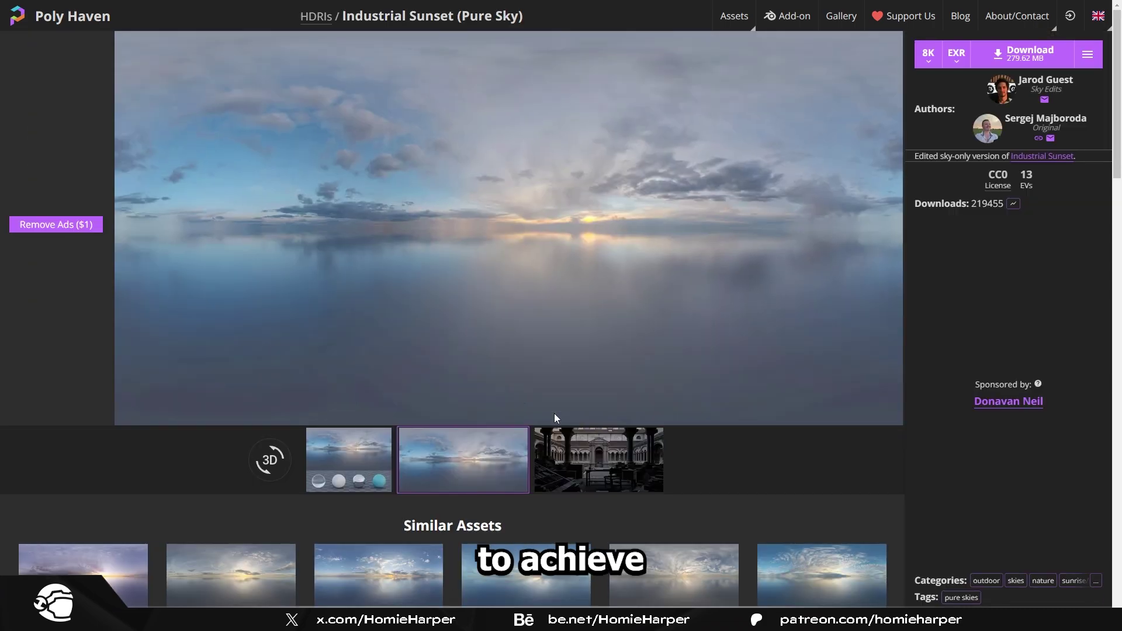
click(268, 460)
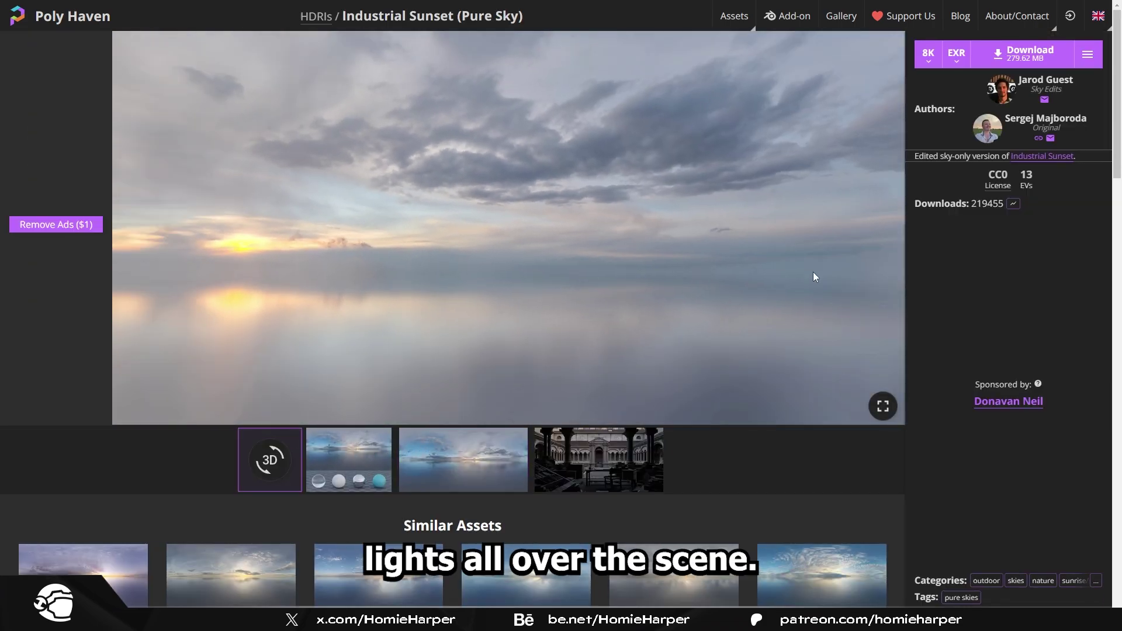
drag(852, 281, 495, 250)
scroll(494, 250, down, 3)
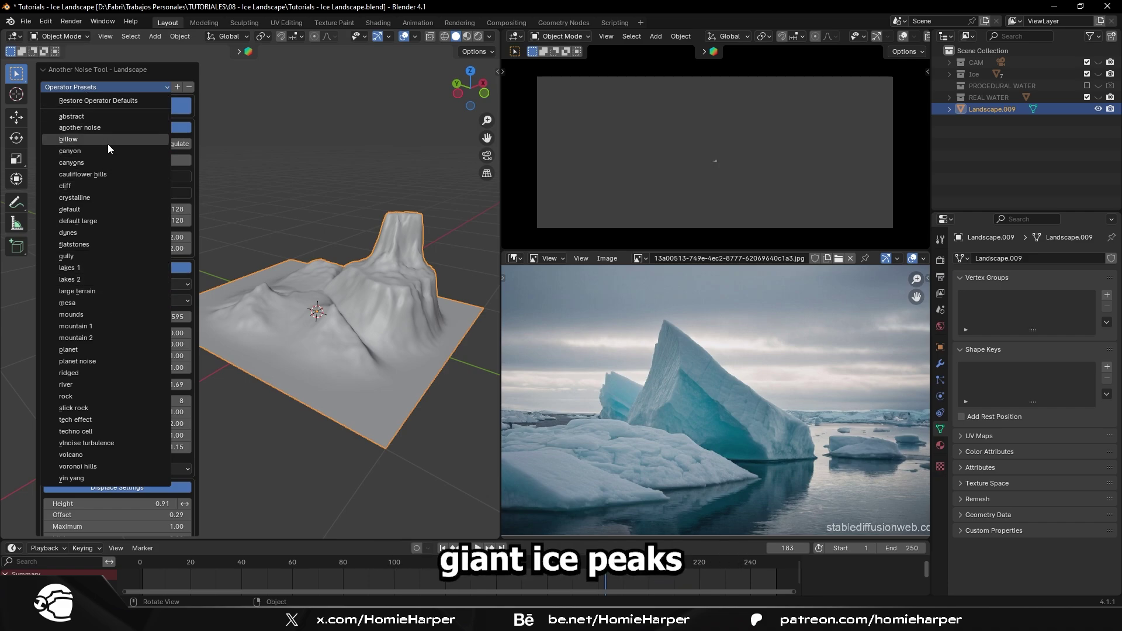
Step: Apply the mountain 1 terrain preset and raise its height to 3.00
click(111, 163)
click(93, 88)
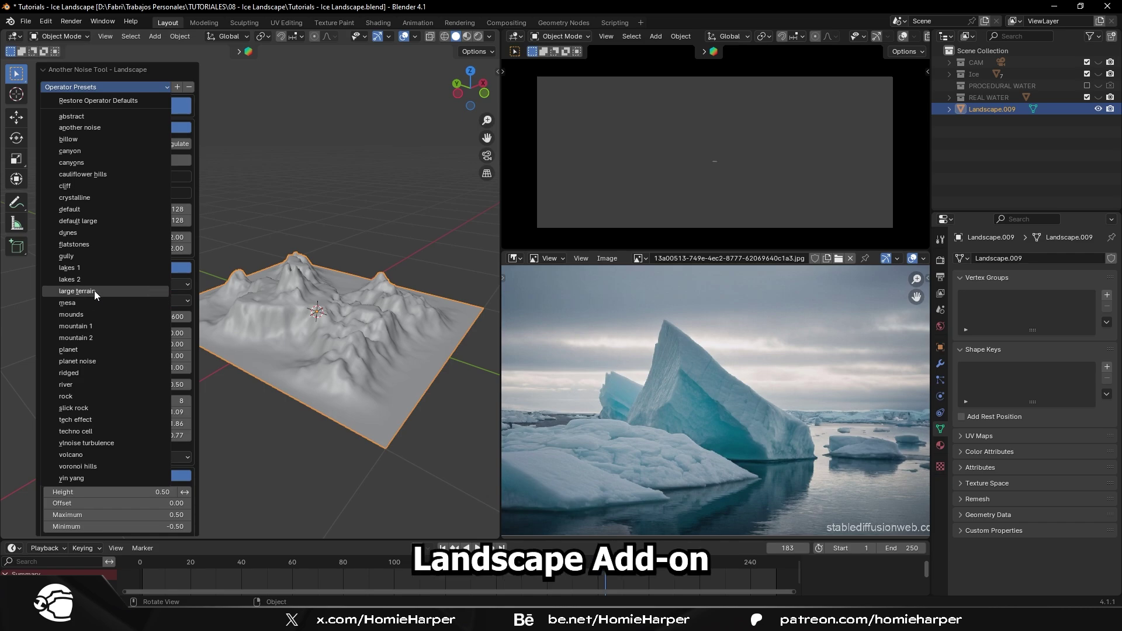
click(96, 325)
middle_drag(233, 325, 344, 311)
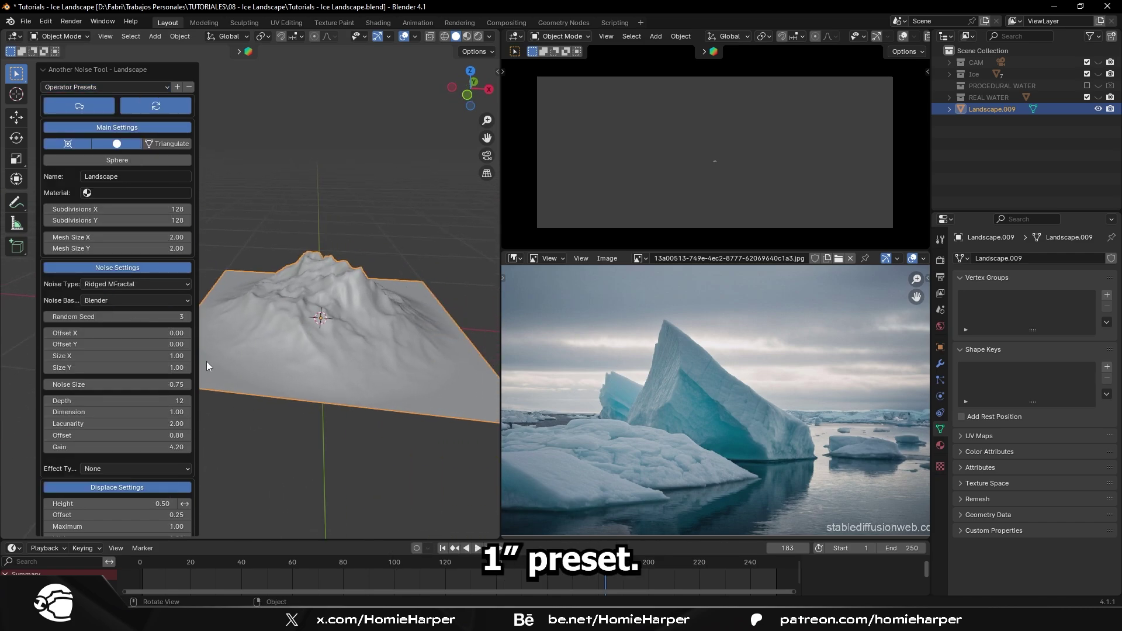
scroll(120, 429, down, 1)
drag(117, 481, 169, 480)
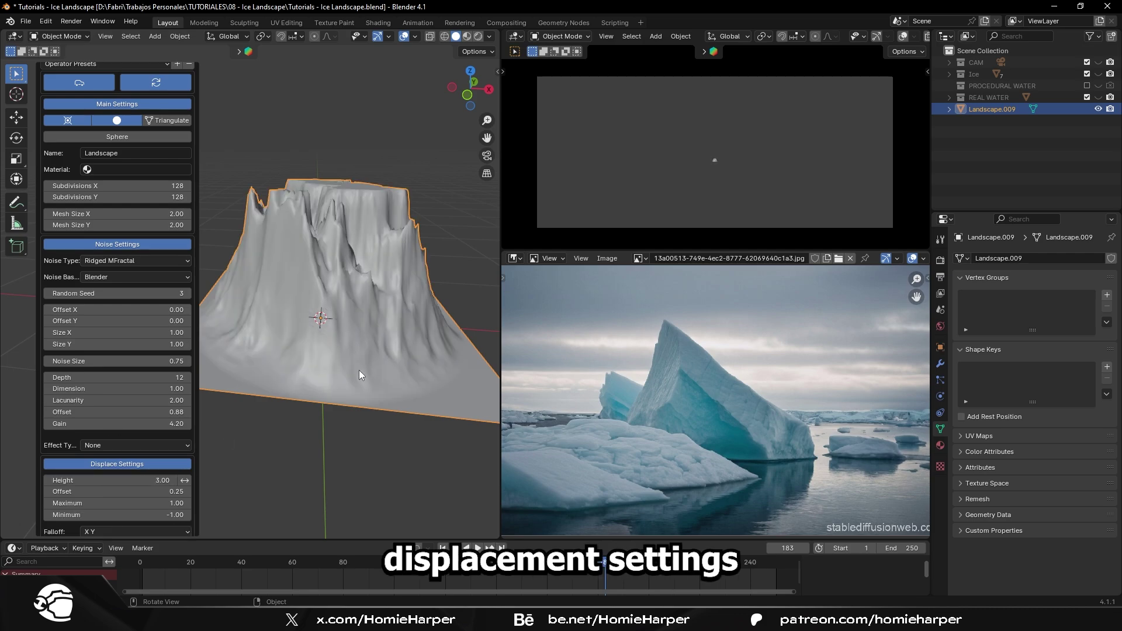
middle_drag(327, 351, 321, 318)
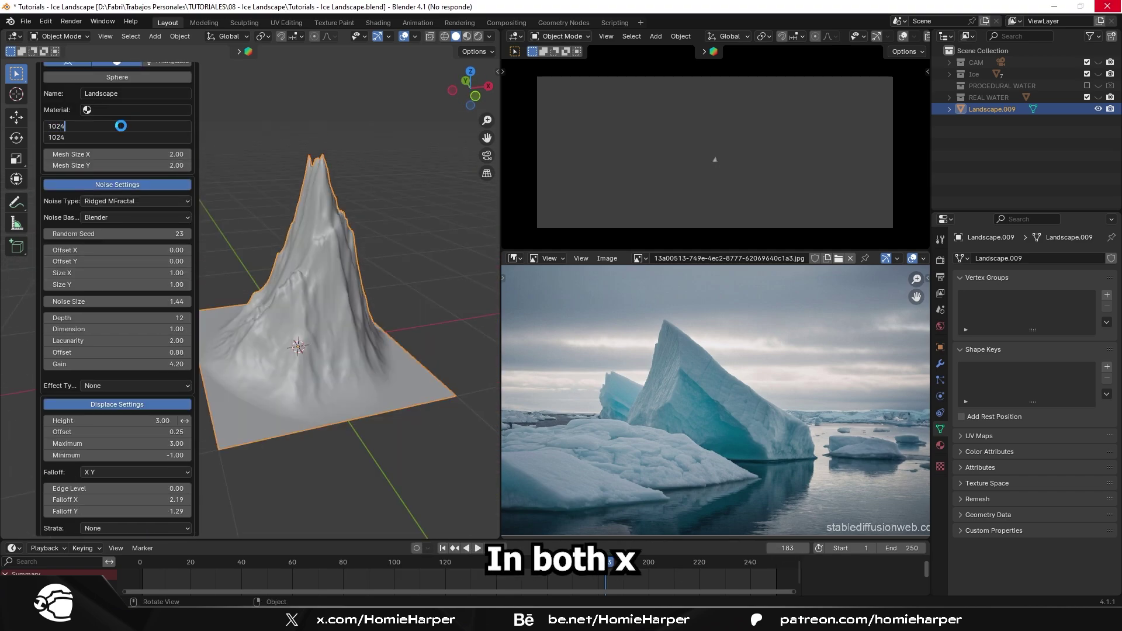
Step: Set 1024 subdivisions and switch the noise type to Shattered hTerrain
key(Return)
middle_drag(245, 216, 263, 269)
click(153, 201)
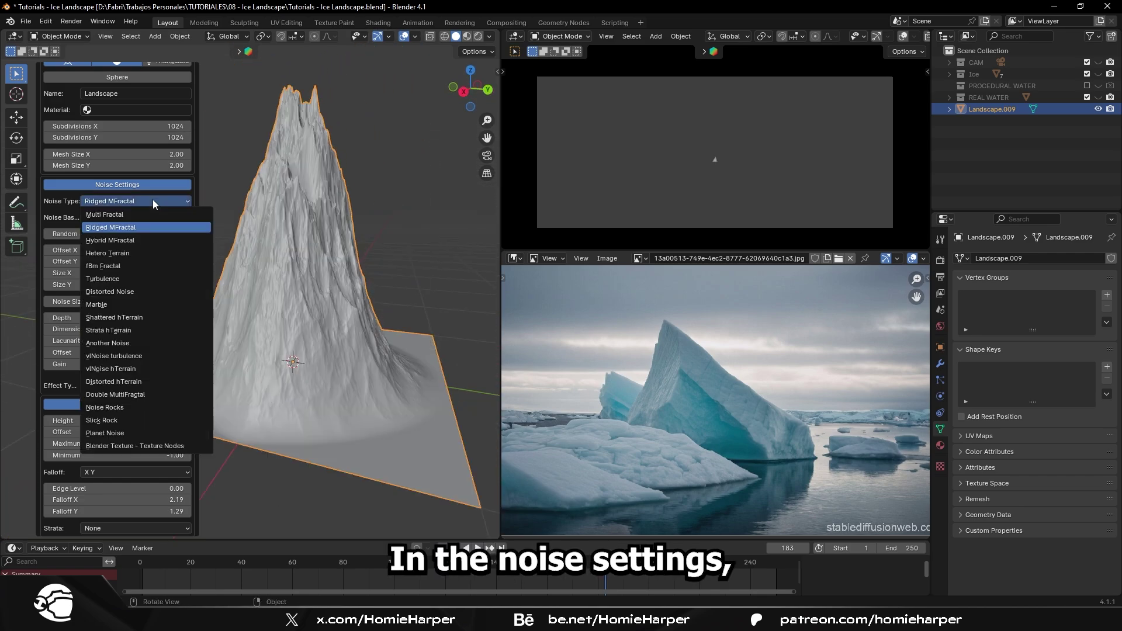
key(Return)
middle_drag(301, 360, 268, 411)
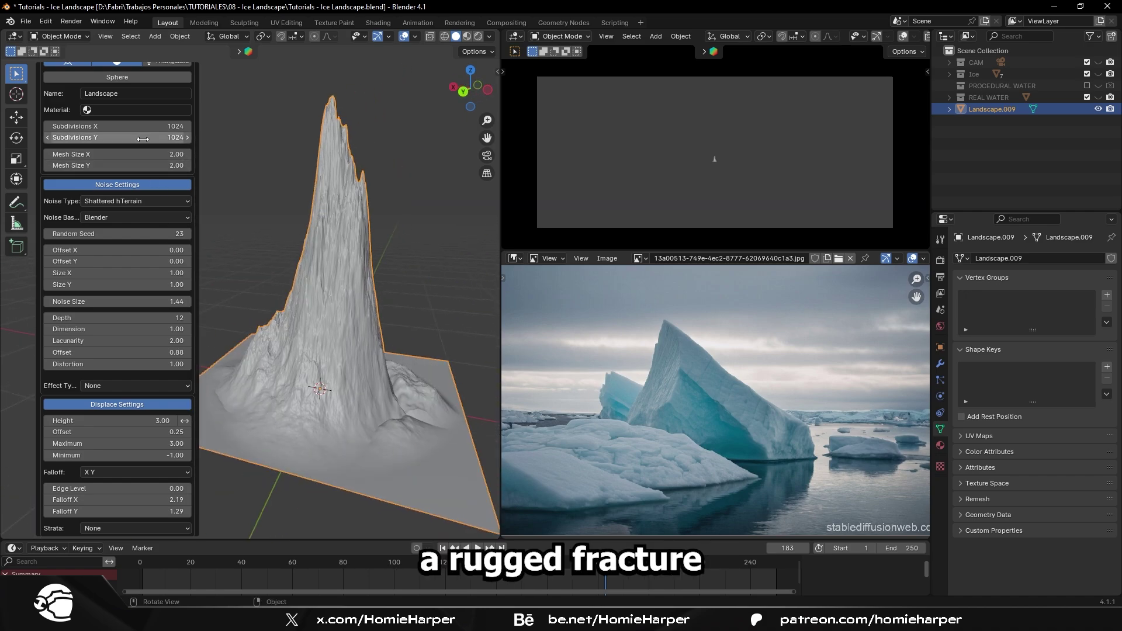
middle_drag(322, 352, 384, 364)
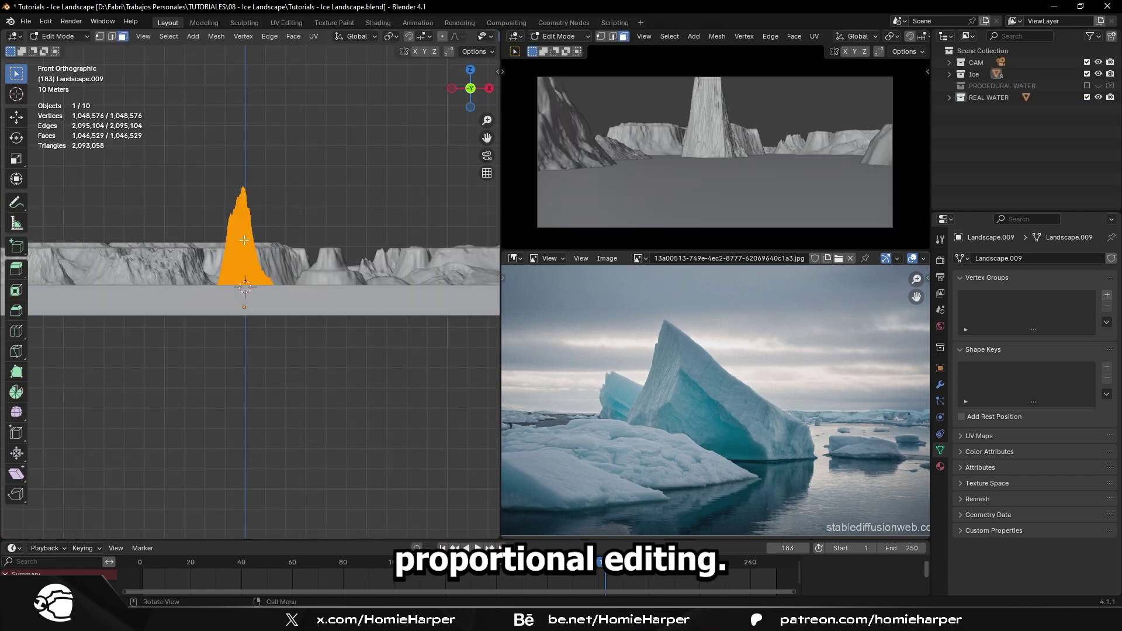
Step: Pull the spike tip sideways with Sharp proportional falloff so the iceberg leans
scroll(313, 244, up, 3)
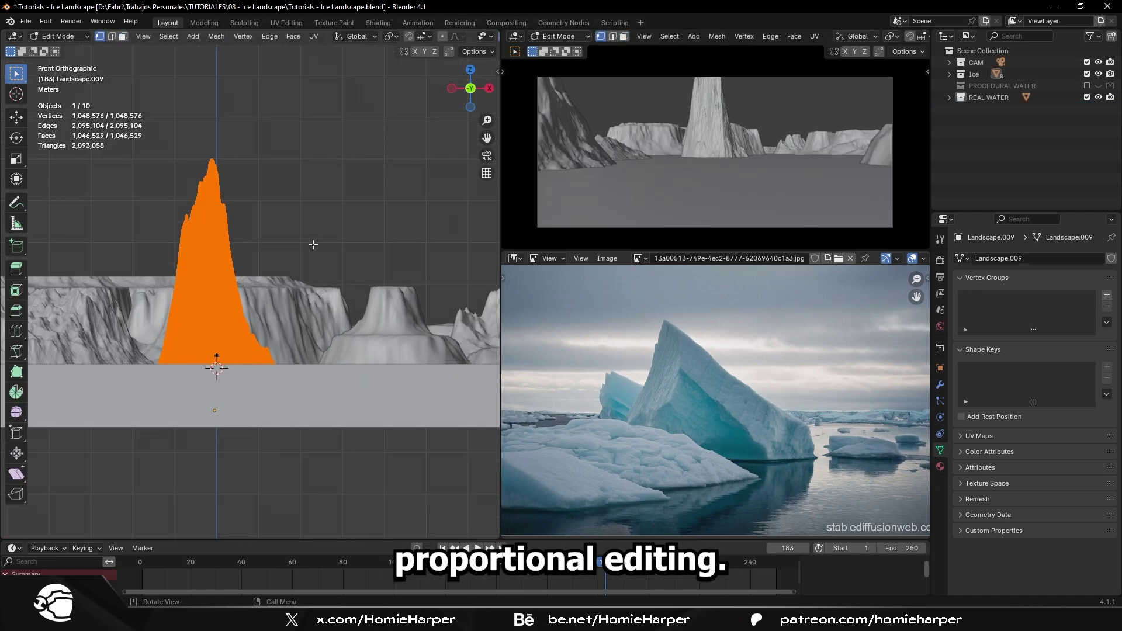
click(454, 36)
click(450, 138)
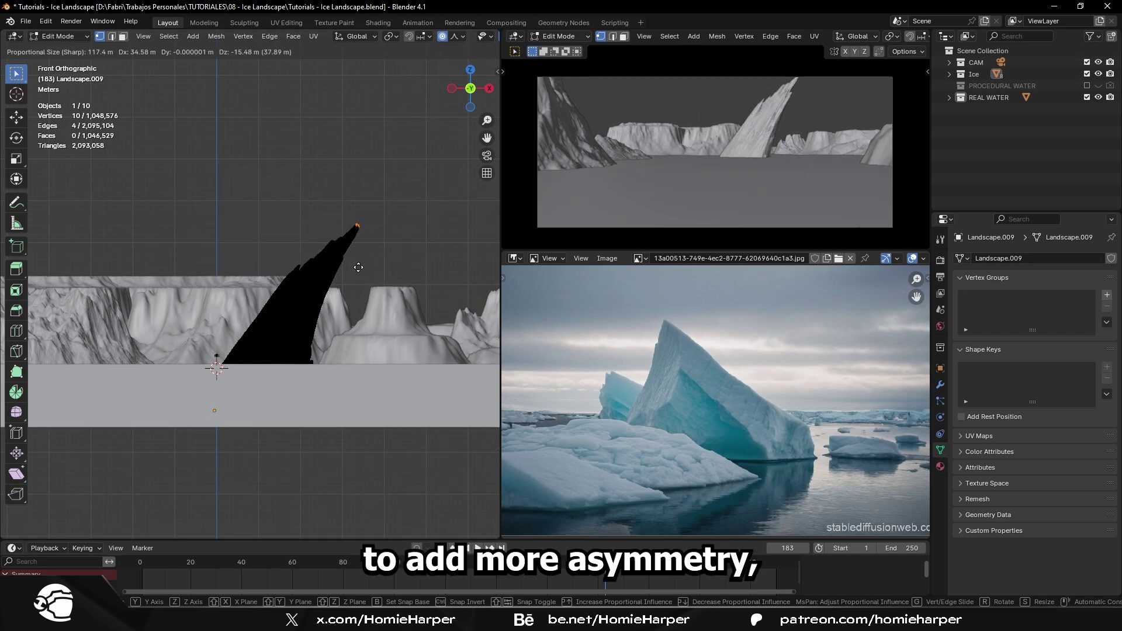
click(381, 273)
key(Tab)
Step: Duplicate the iceberg, link its material to the others, and flatten the large island along Z
scroll(350, 281, down, 1)
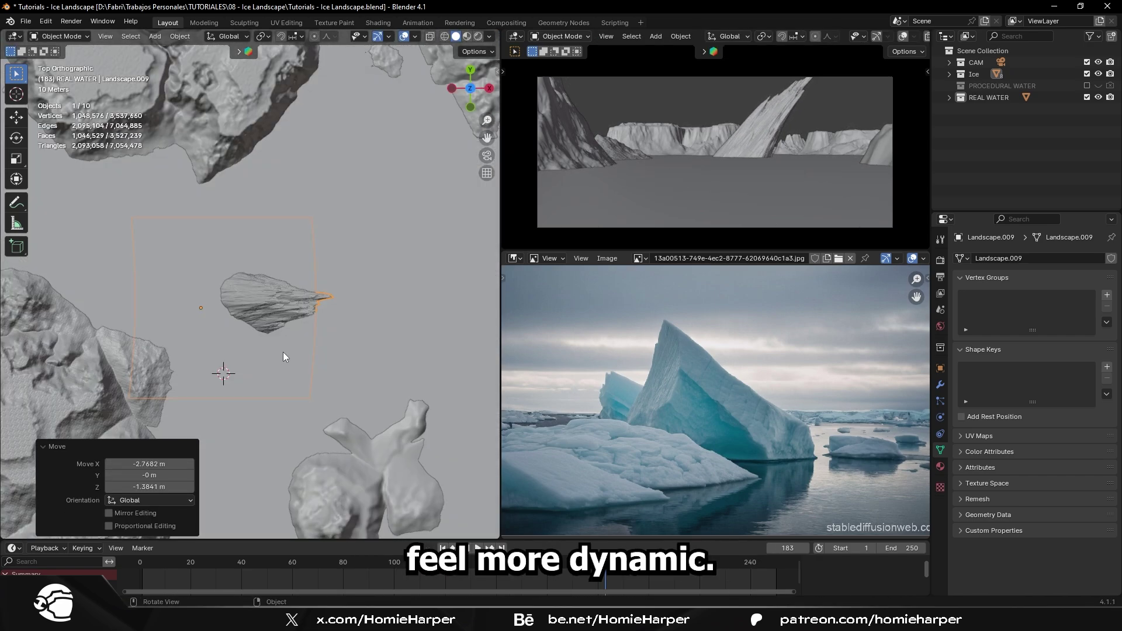
key(shift+d)
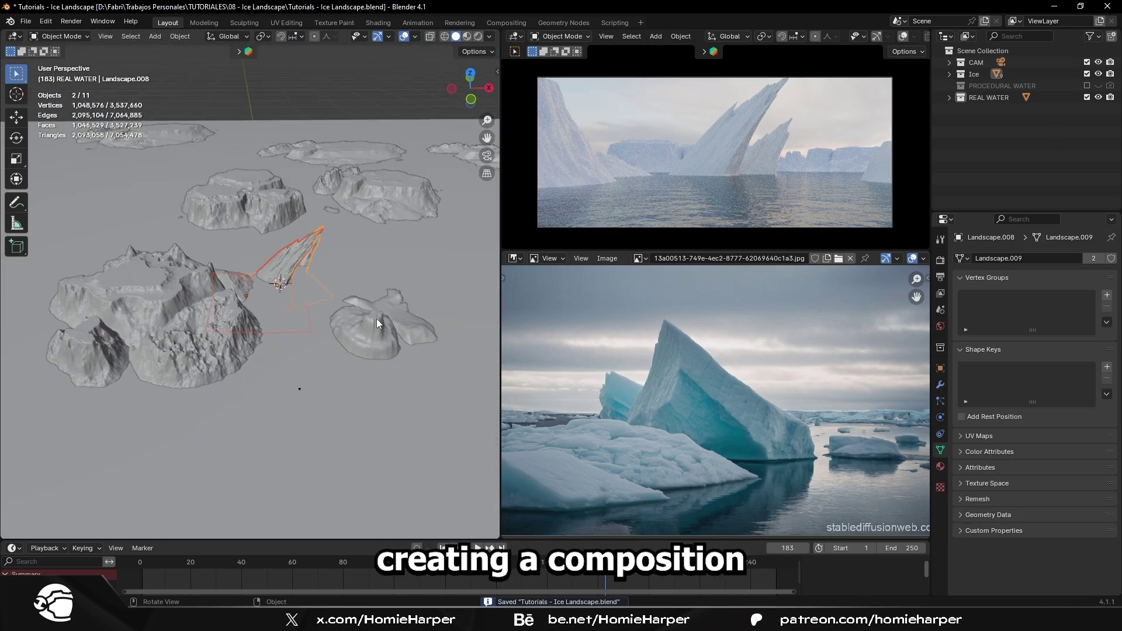
key(ctrl+l)
click(201, 321)
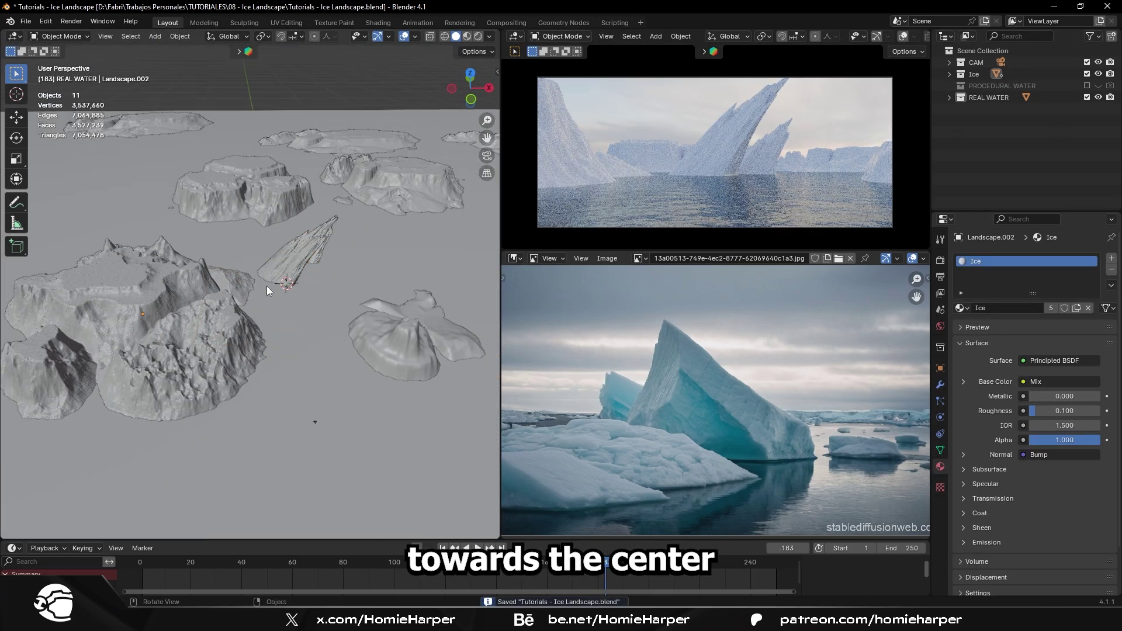
key(s)
key(z)
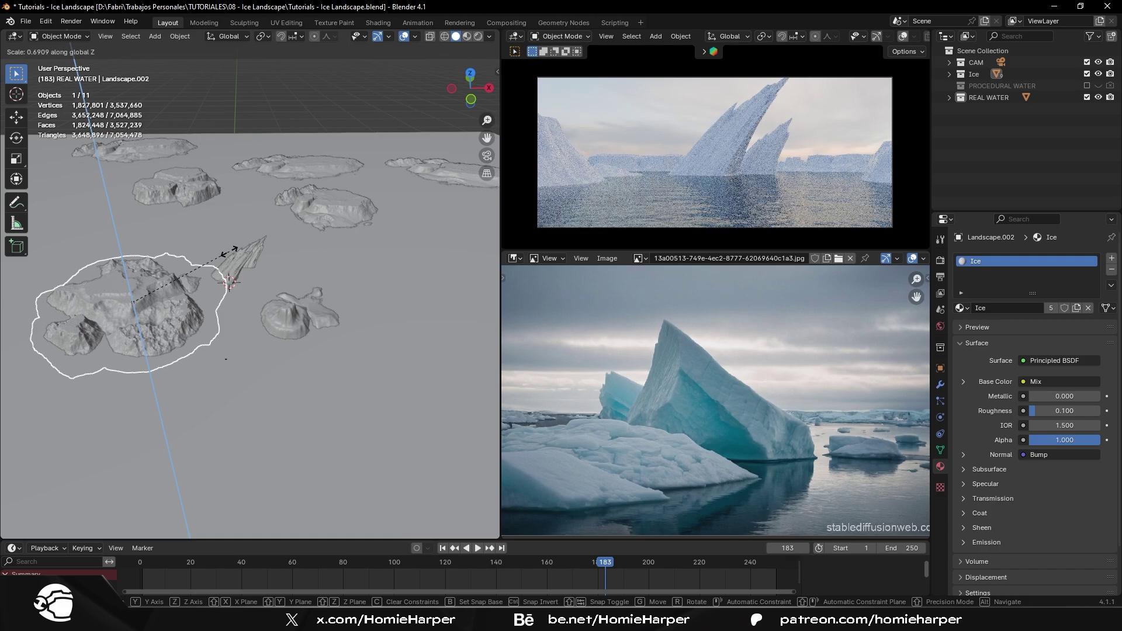
click(229, 253)
Step: Rotate the small flat island around Z and save the file
click(295, 318)
key(r)
key(z)
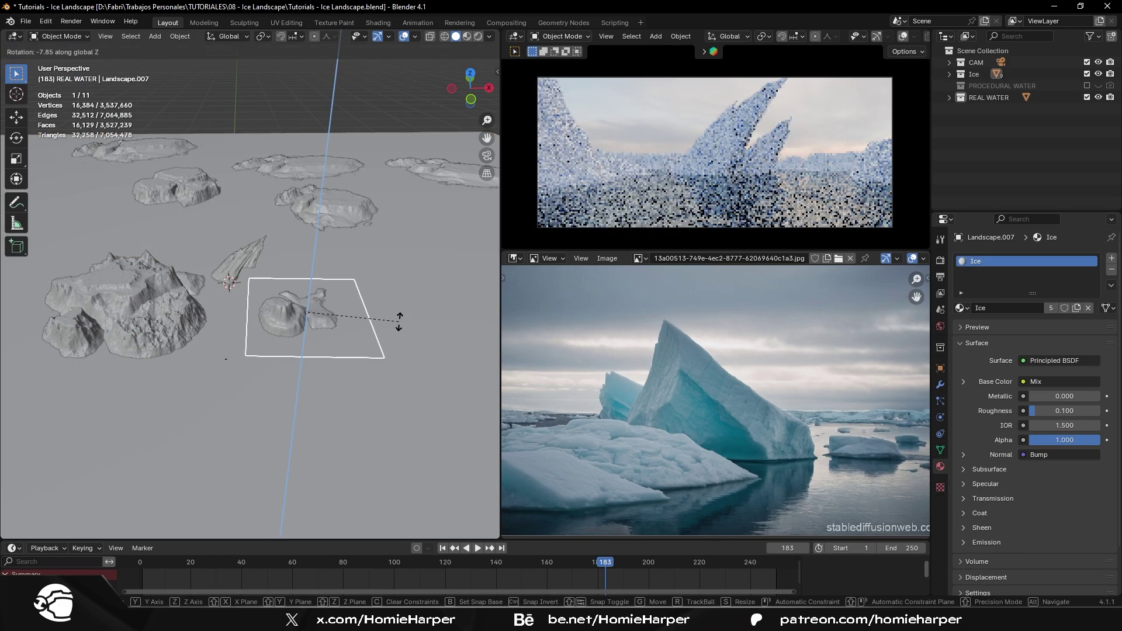
key(ctrl+s)
Step: Scale the spiky iceberg and Landscape.008 down together
click(257, 256)
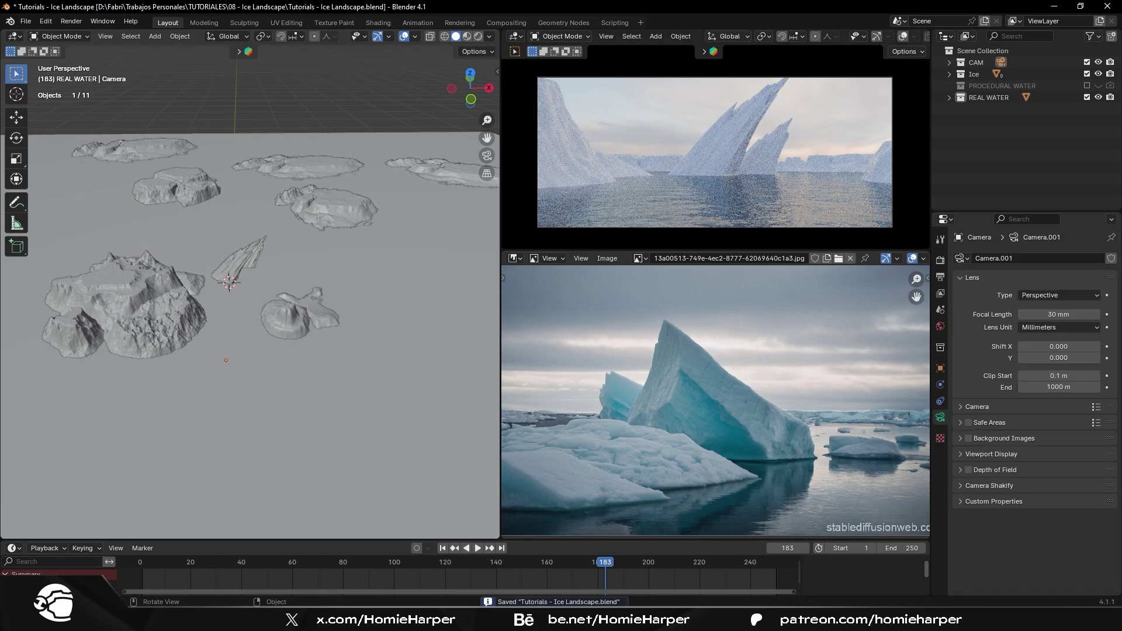
shift+click(258, 256)
key(s)
click(246, 266)
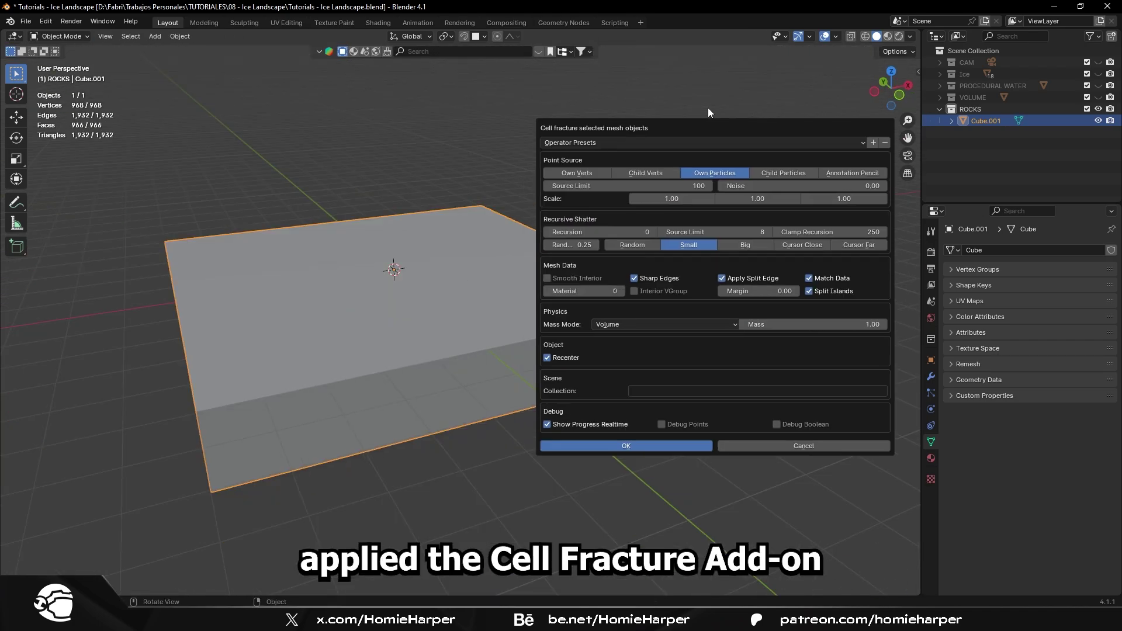
Step: Select additional Cell Fracture pieces to keep as ice chunks
drag(707, 108, 722, 76)
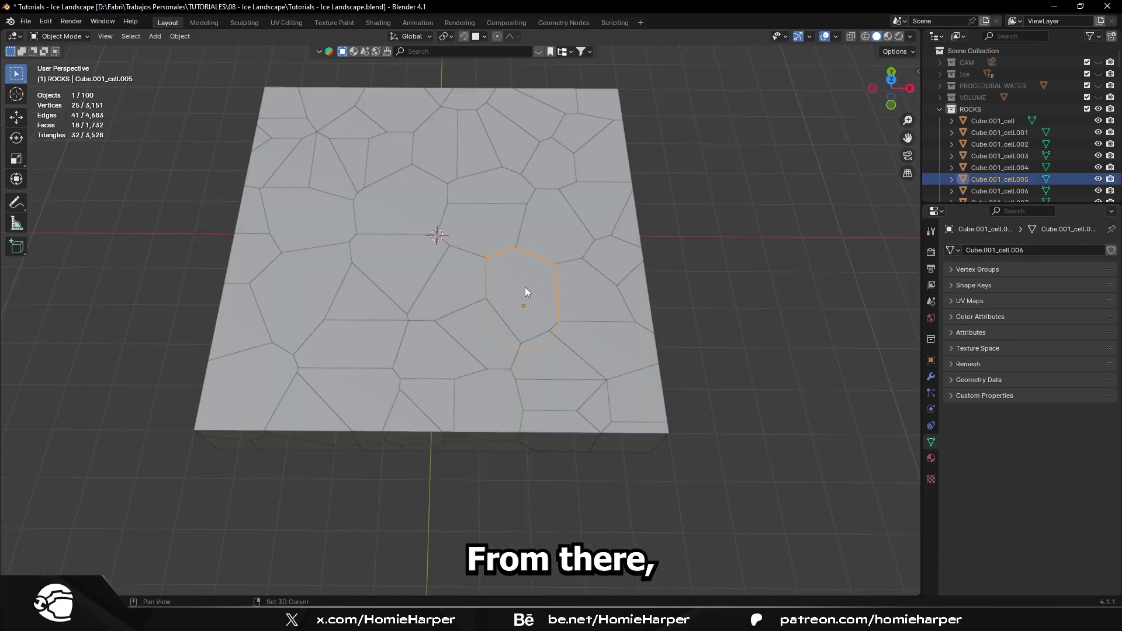
shift+click(529, 234)
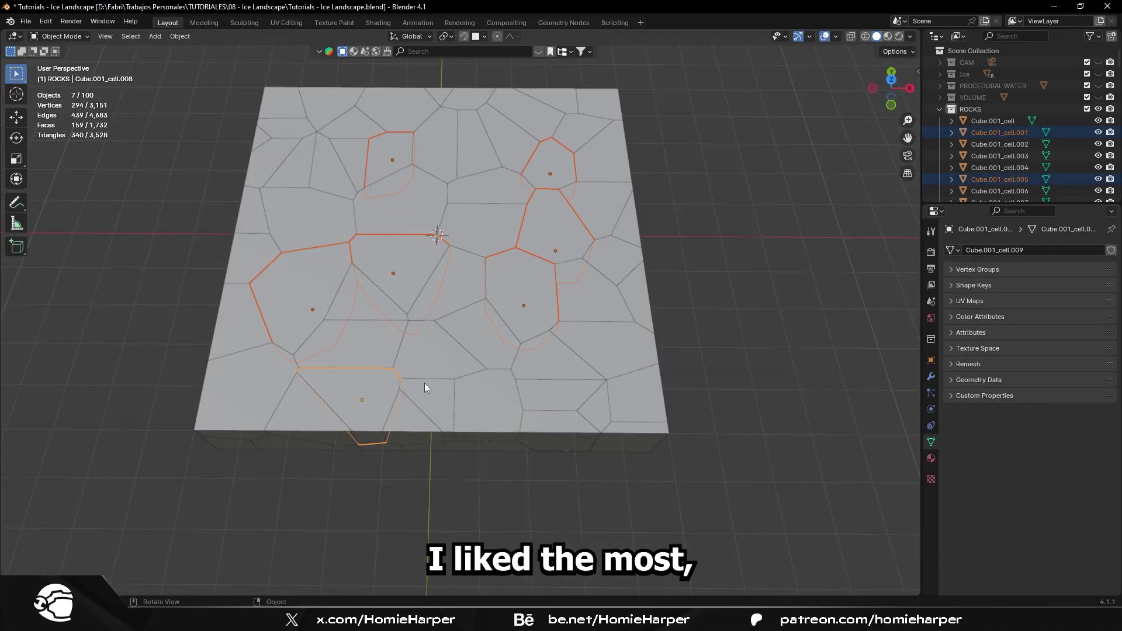
middle_drag(425, 386, 273, 333)
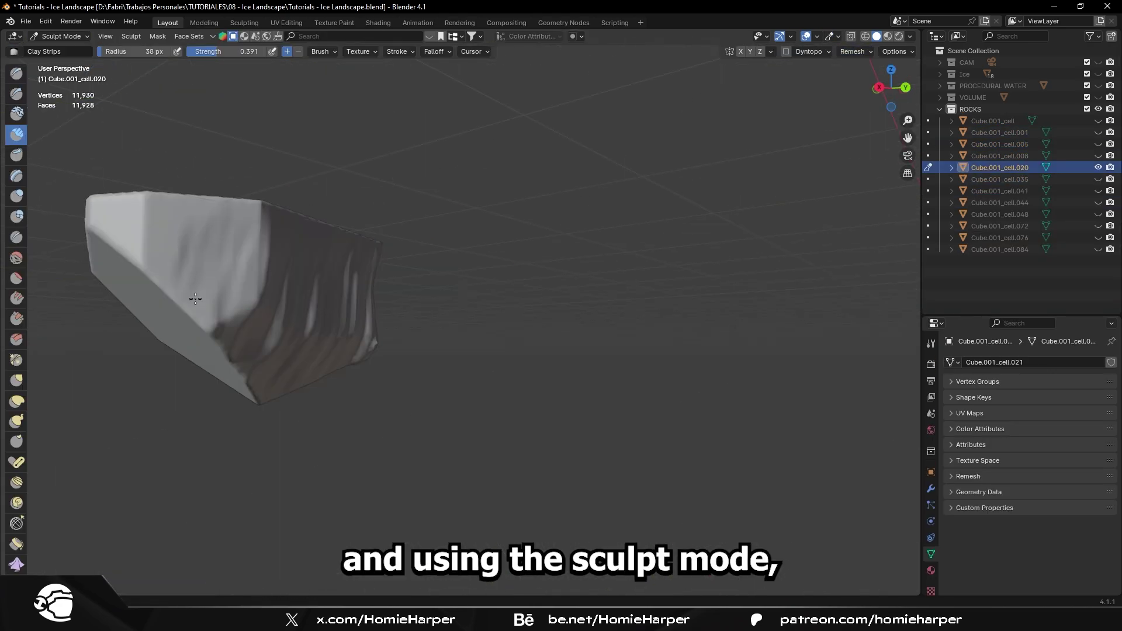
Step: Sculpt irregular strokes into the rock chunk's side with Clay Strips and Draw brushes
mouse_move(186, 276)
middle_down()
mouse_move(200, 256)
mouse_move(435, 312)
middle_up()
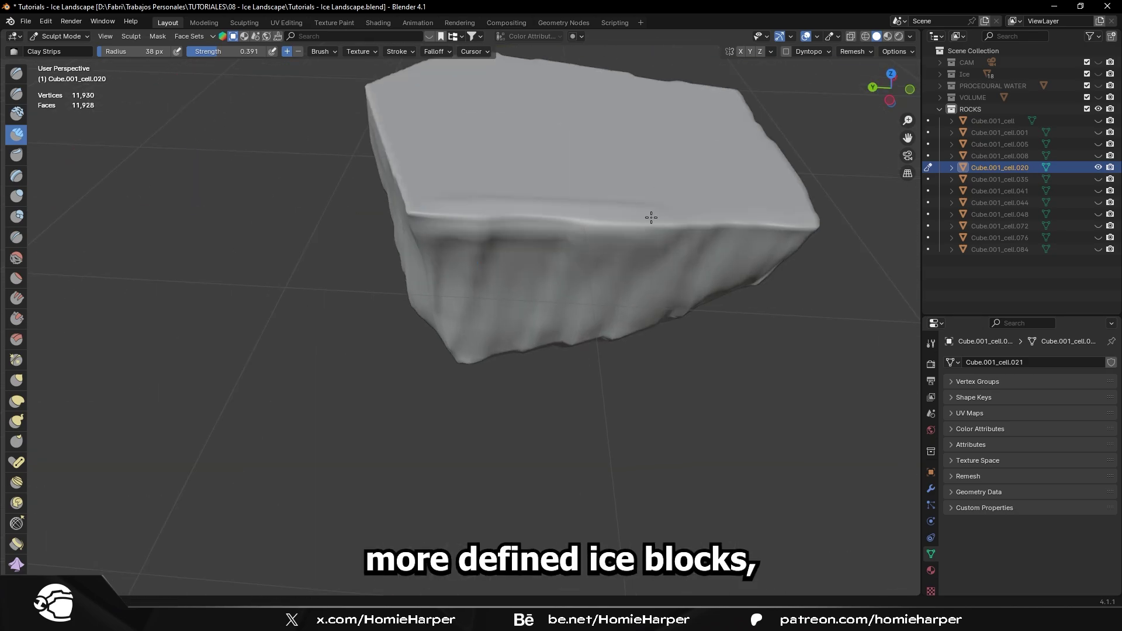
middle_drag(651, 215, 504, 282)
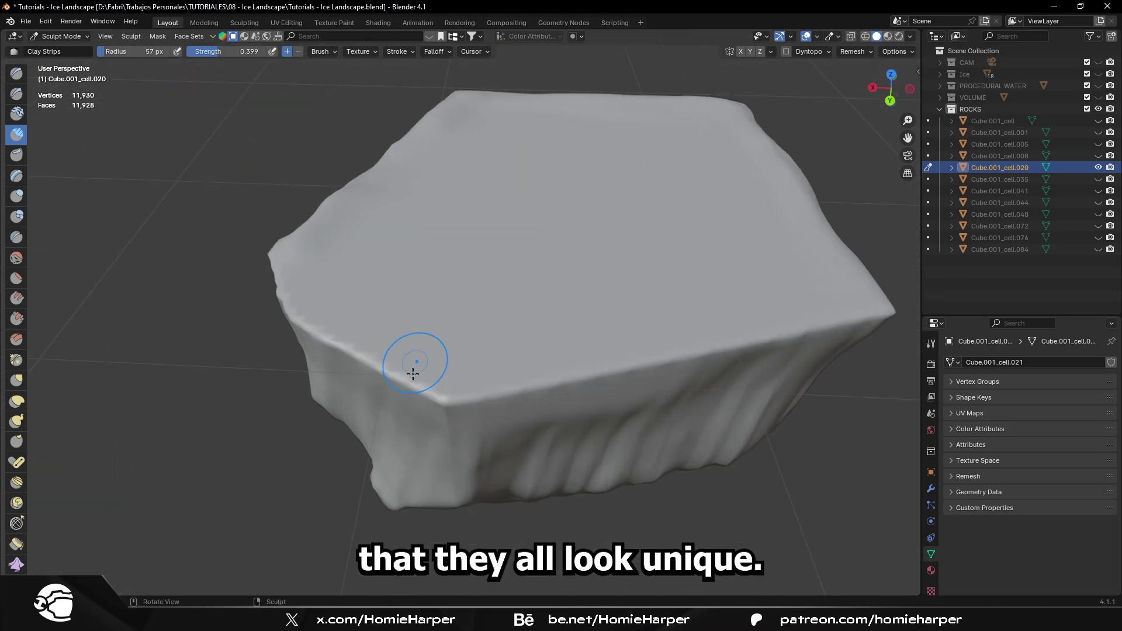
mouse_move(413, 371)
mouse_down()
mouse_move(377, 230)
mouse_move(446, 150)
mouse_up()
middle_drag(446, 150, 439, 368)
key(x)
scroll(356, 359, up, 3)
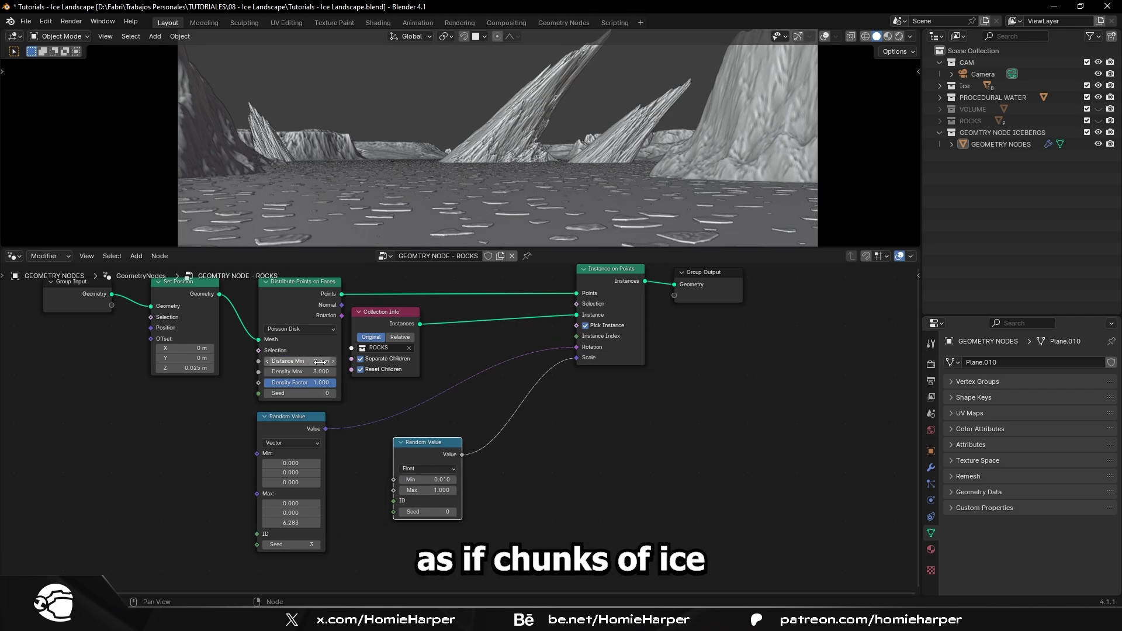
Step: Set the scatter Distance Min to 2 m and hide the GEOMTRY NODE ICEBERGS collection
key(Return)
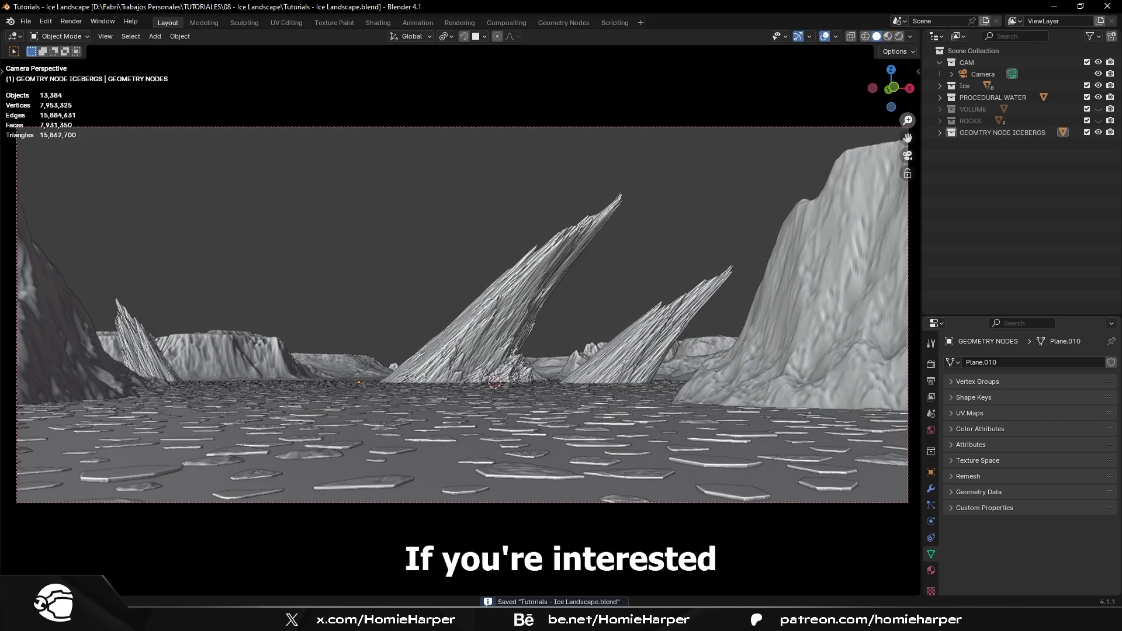
drag(908, 121, 904, 126)
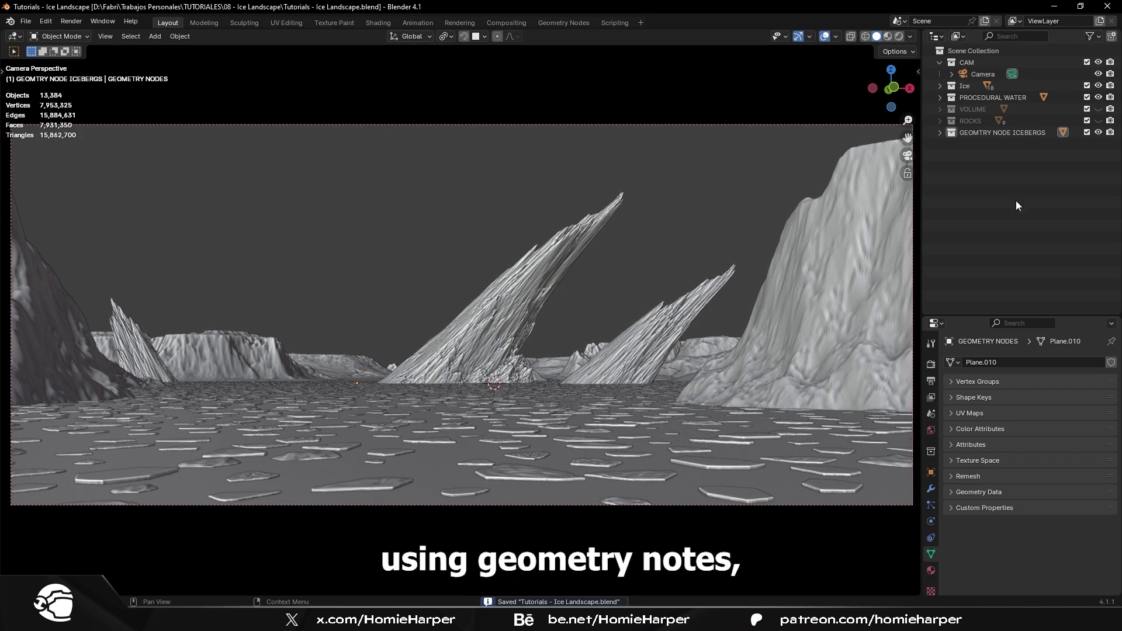
click(1098, 132)
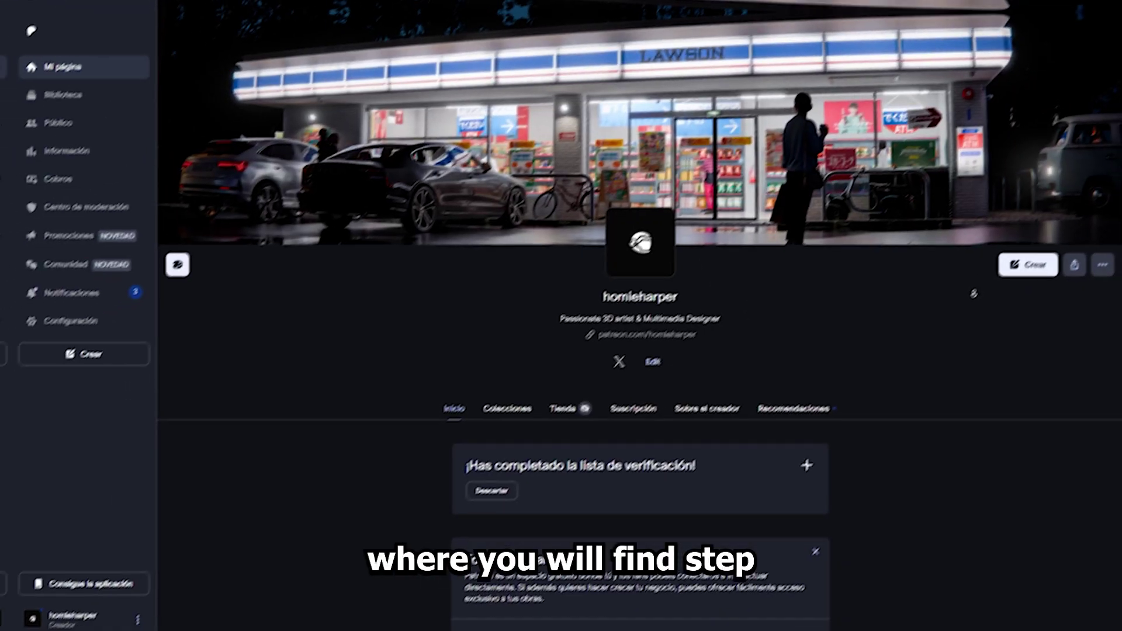
Step: Scroll the Patreon page down to the Asset Library Material Pack 4K and 2K posts
scroll(961, 288, down, 2)
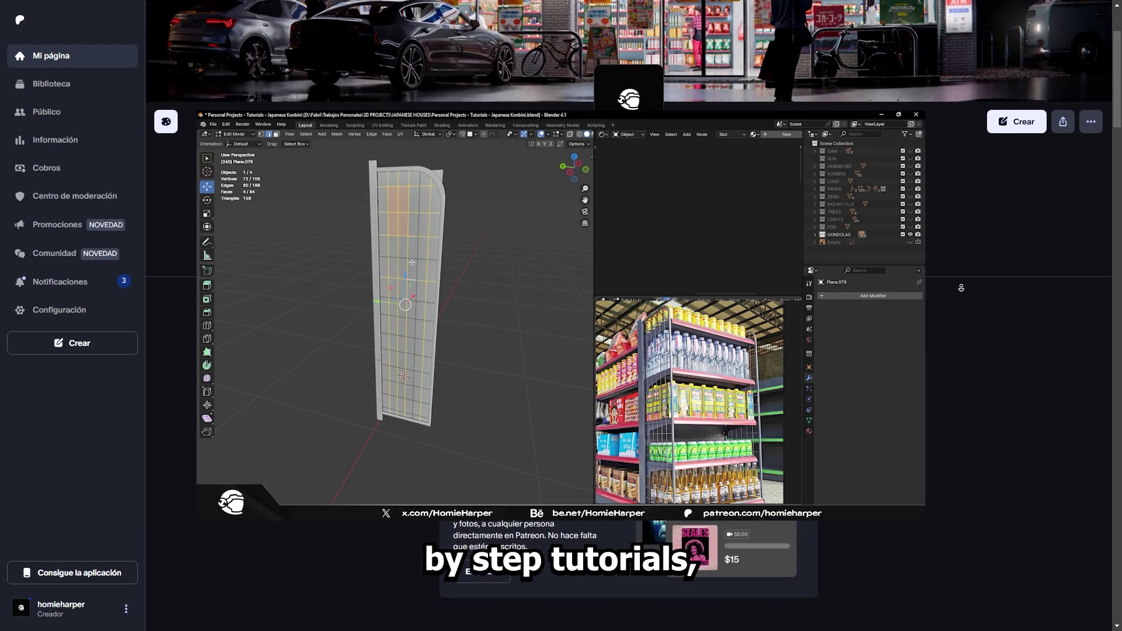
scroll(962, 288, down, 10)
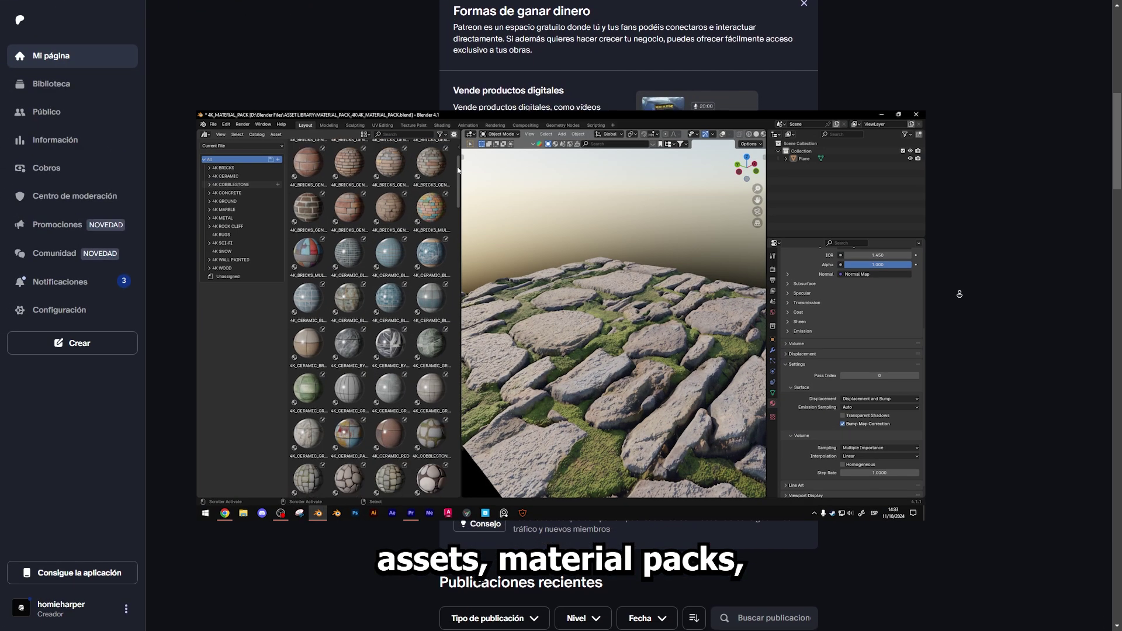
scroll(959, 294, down, 8)
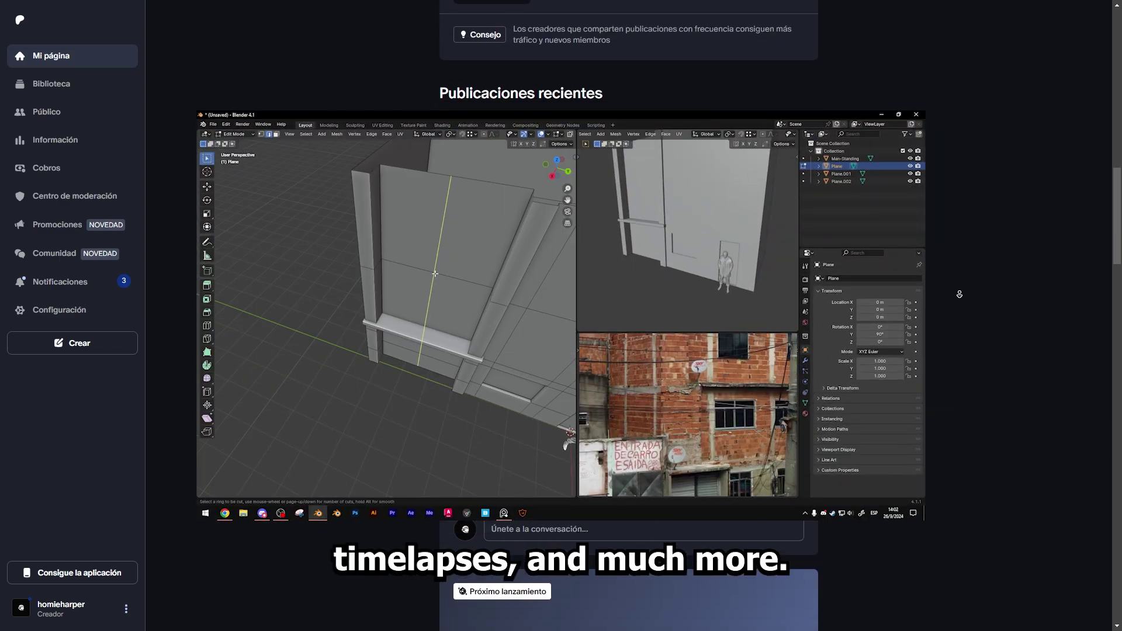
scroll(959, 294, down, 8)
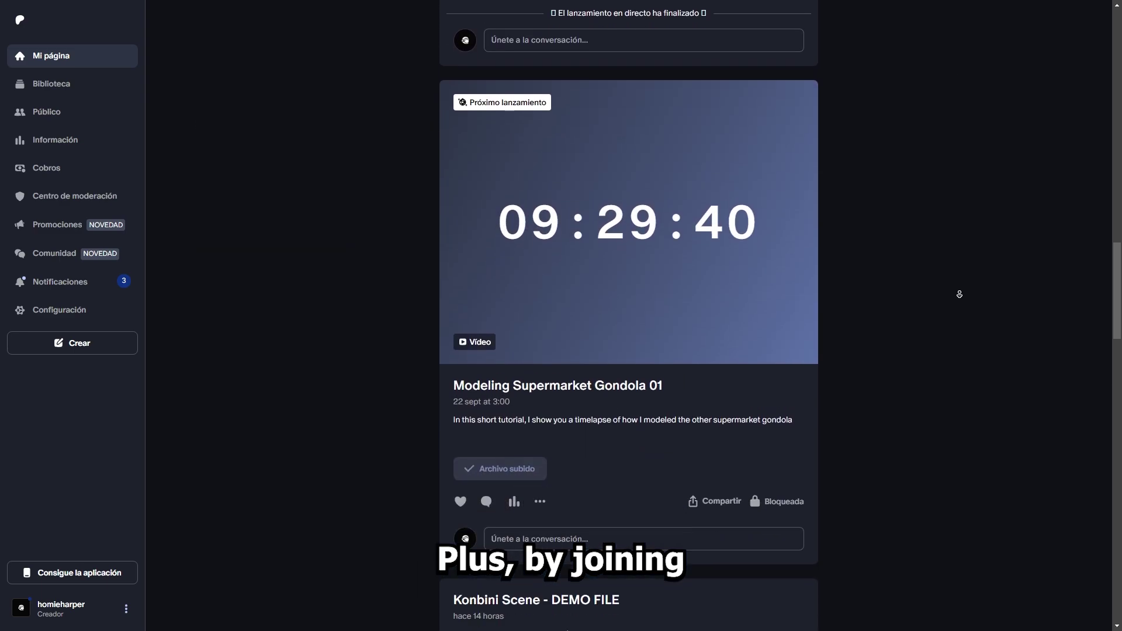
scroll(959, 294, down, 8)
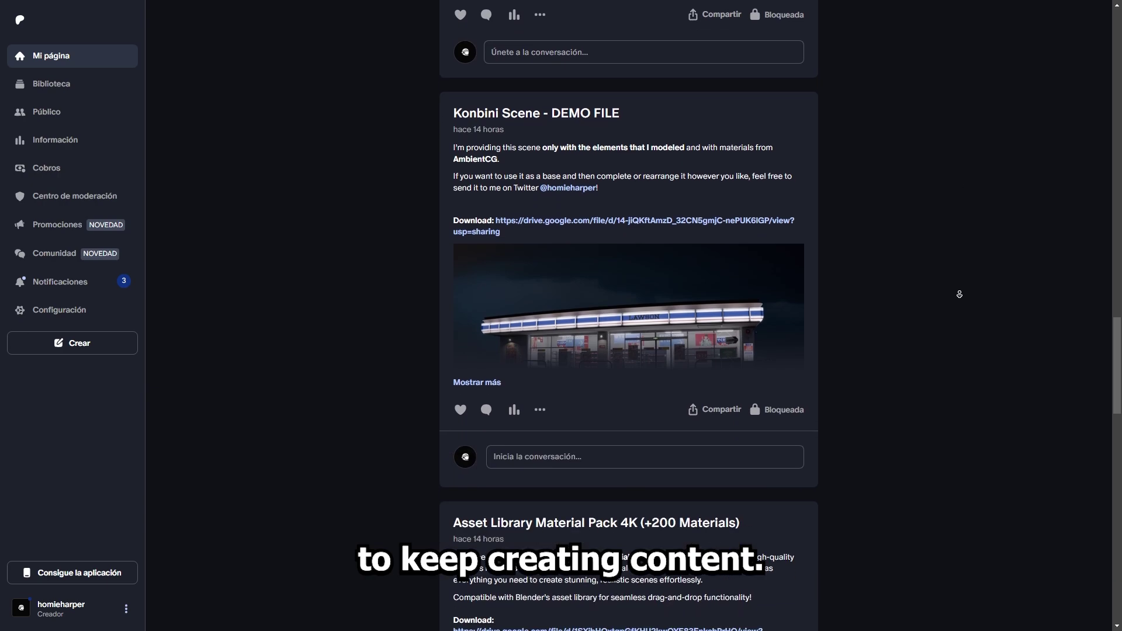
scroll(959, 294, down, 8)
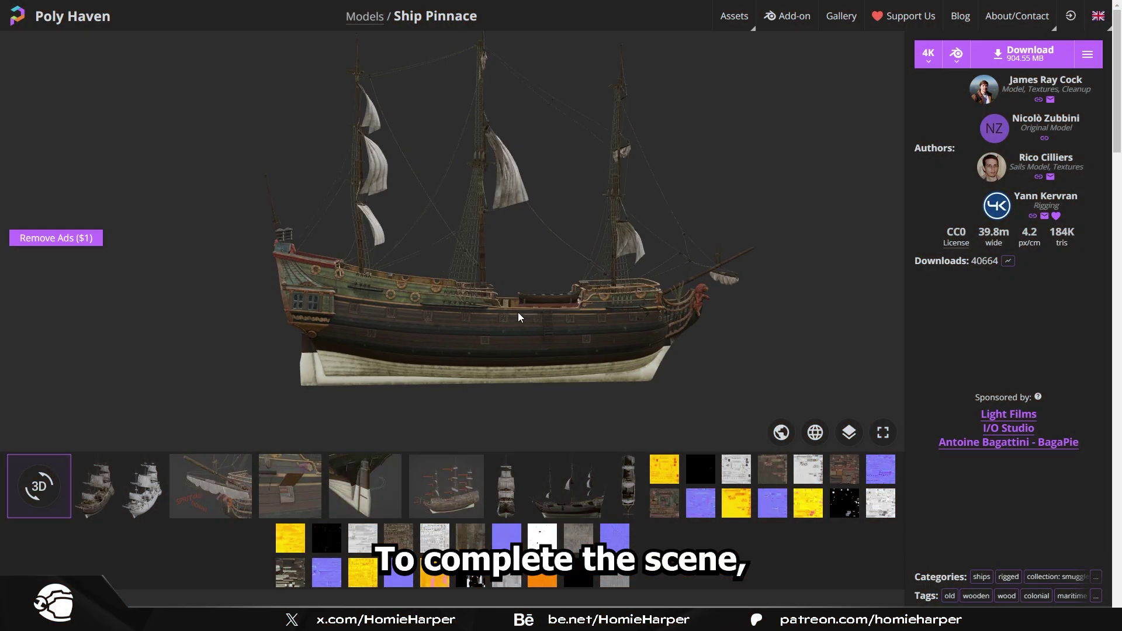
Step: Move the BOAT along its length and play its frame 1–120 animation
mouse_move(518, 312)
mouse_down()
mouse_move(450, 314)
mouse_move(653, 287)
mouse_move(640, 319)
mouse_move(503, 325)
mouse_up()
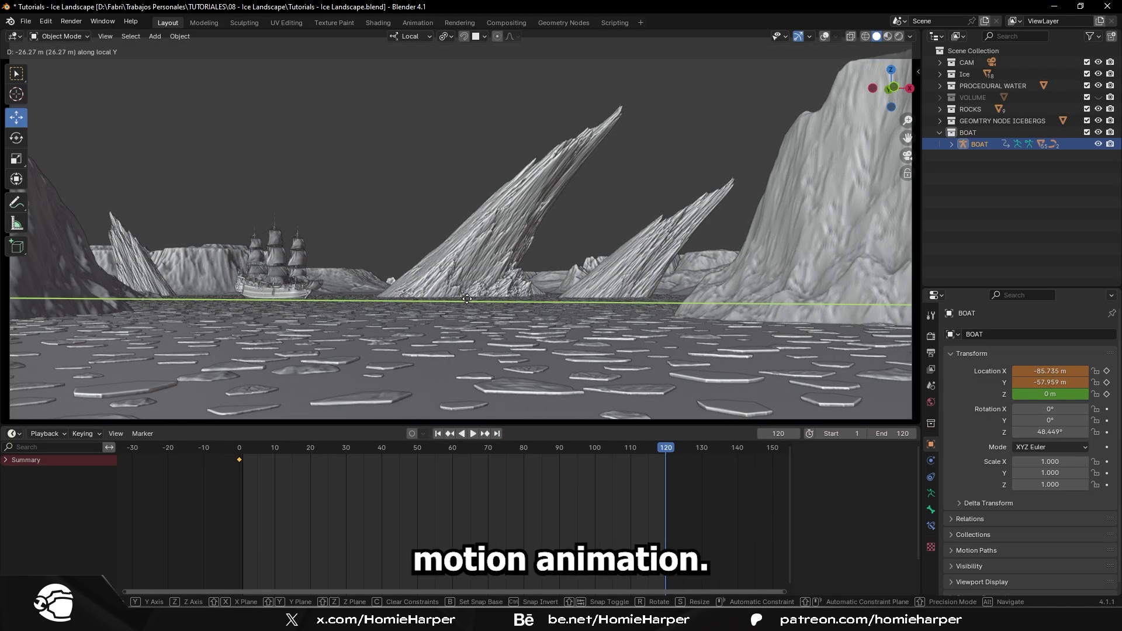
click(497, 321)
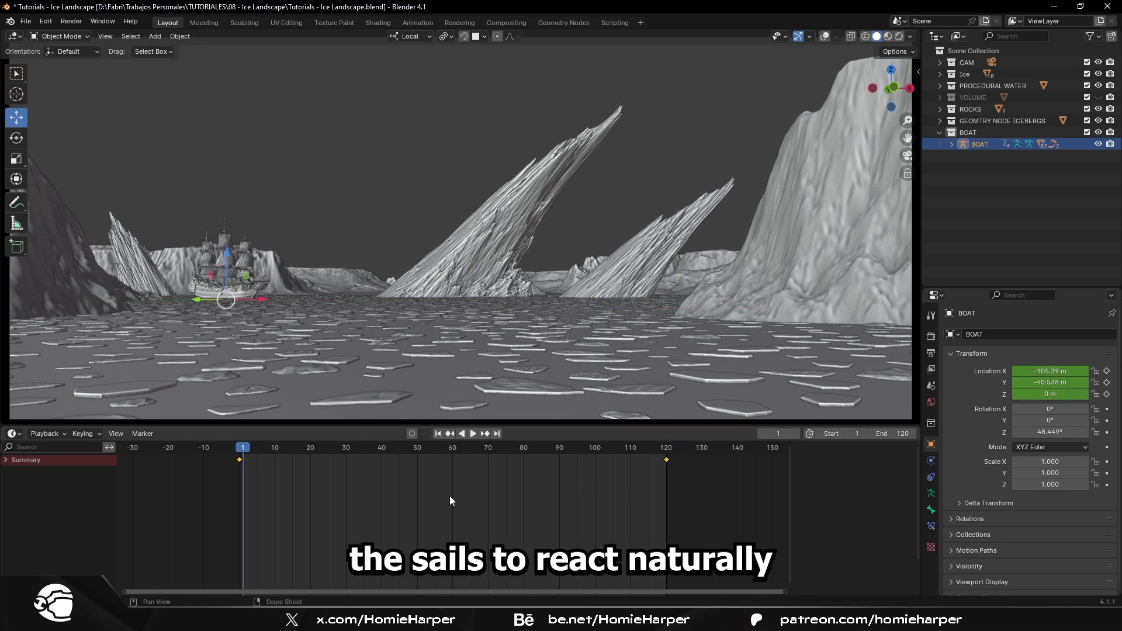
key(space)
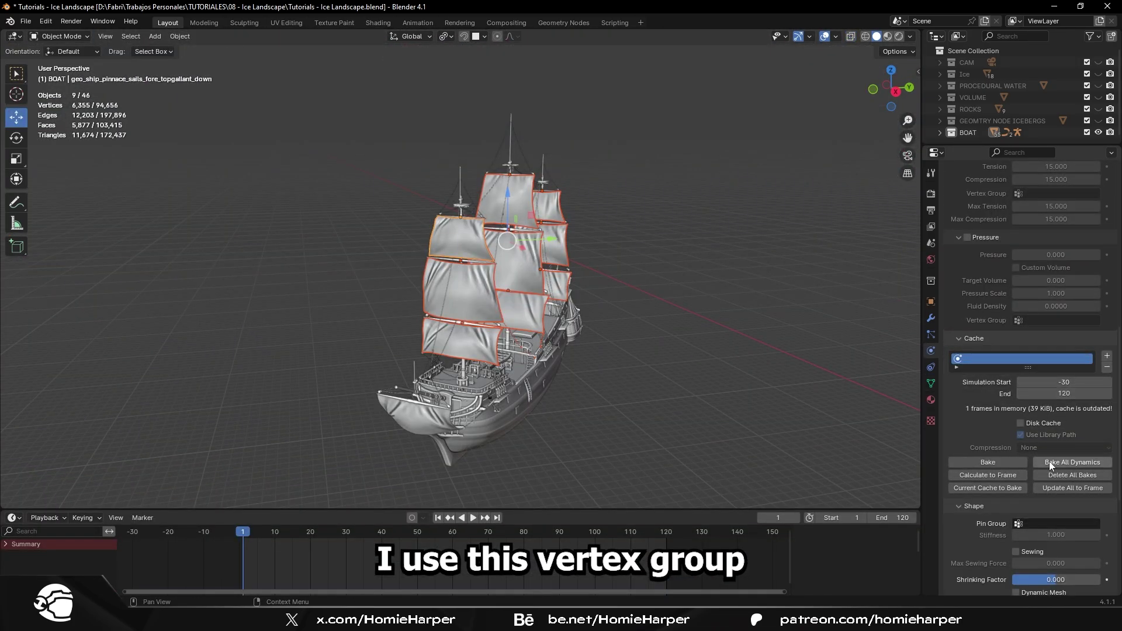
Step: Choose the PIN vertex group as the sails' cloth Pin Group
scroll(1051, 465, down, 3)
click(1048, 454)
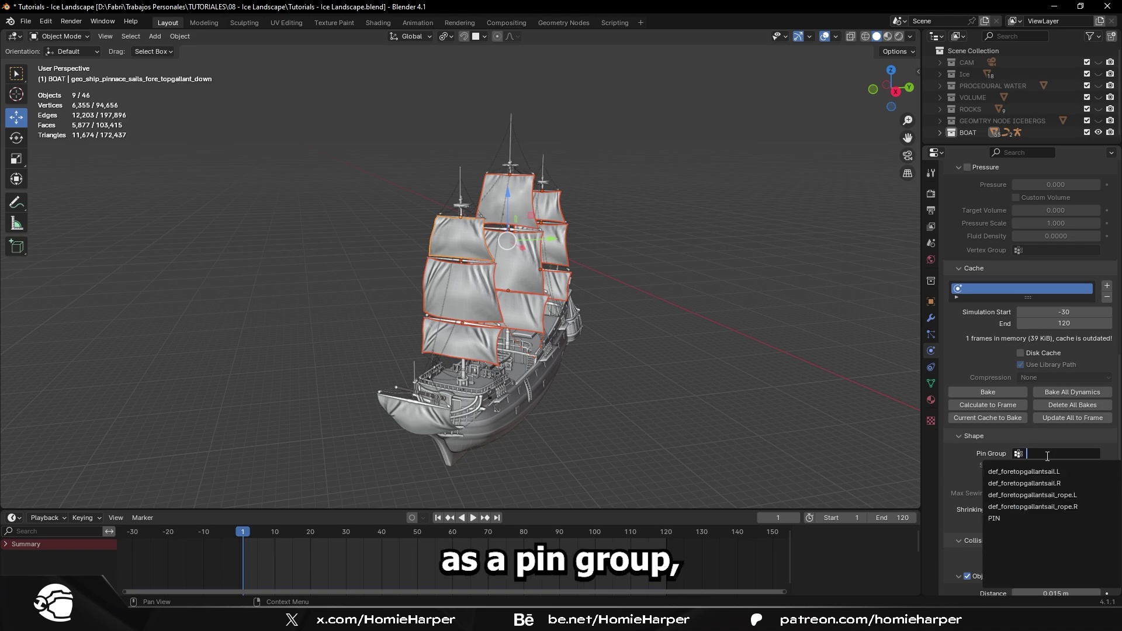
click(1005, 518)
scroll(1081, 507, down, 3)
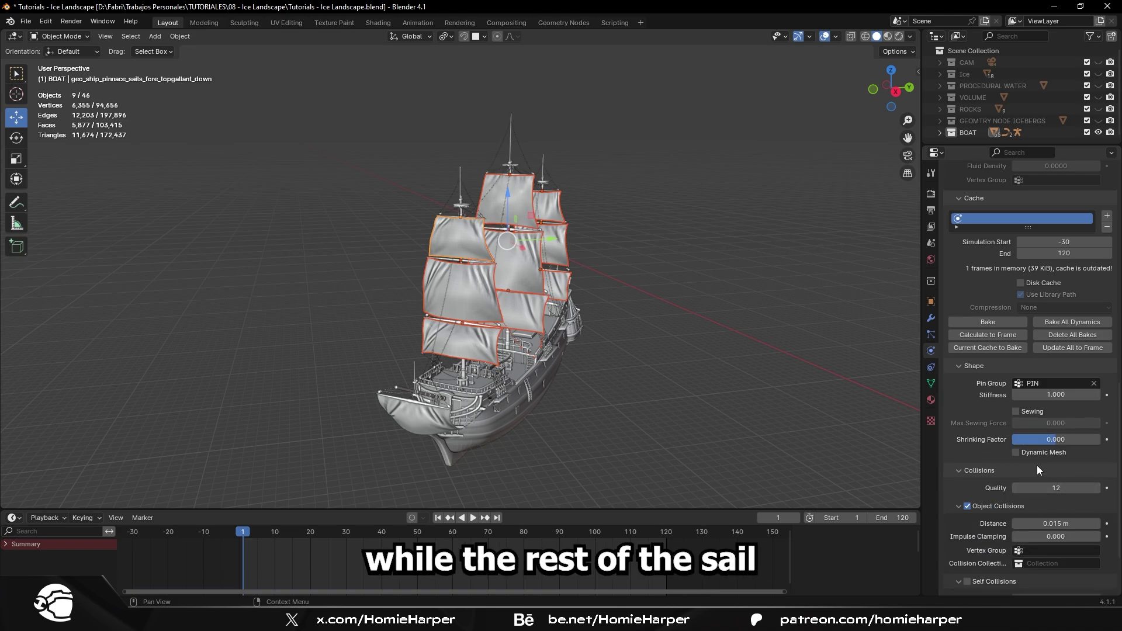
scroll(1062, 485, down, 3)
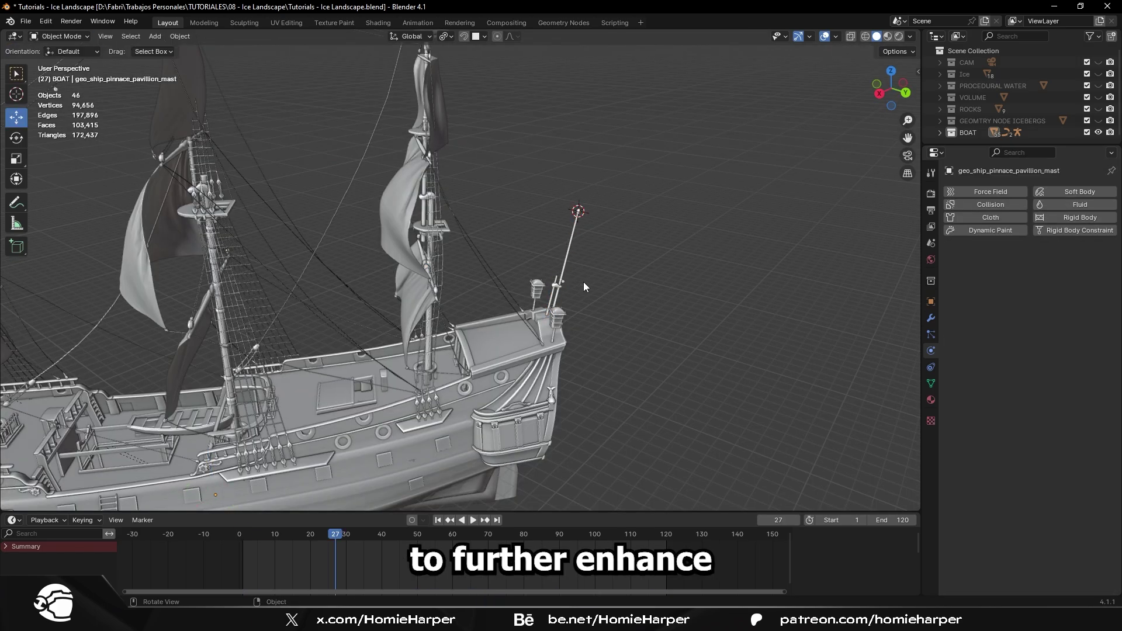
Step: Add a Wind force field, switch to Local orientation, and rotate it about Z toward the sails
key(shift+a)
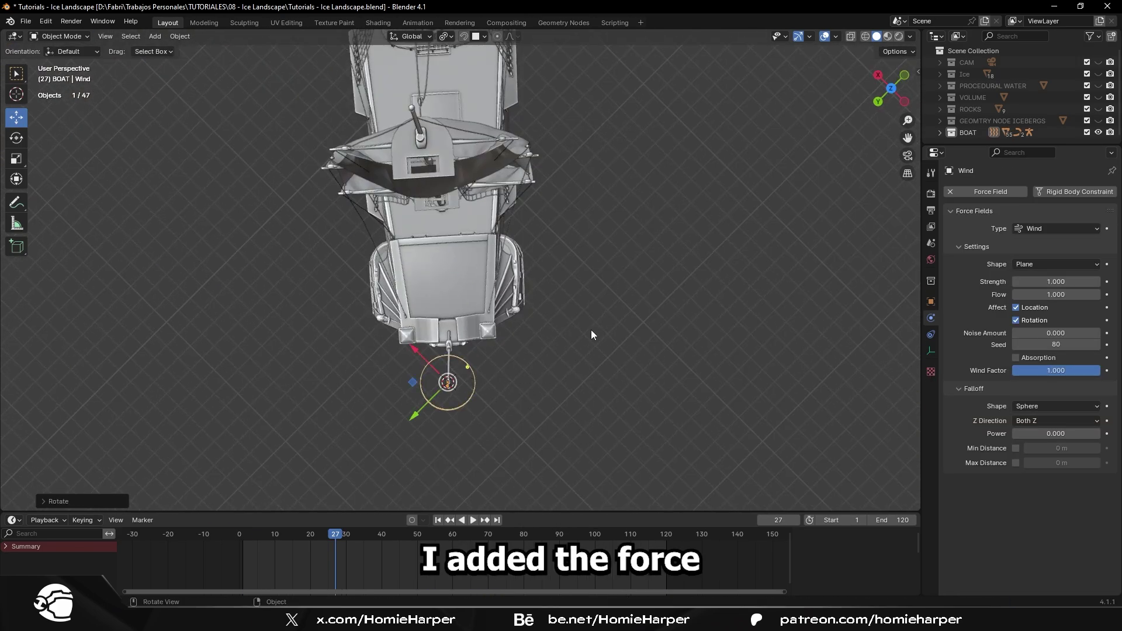
middle_drag(503, 175, 508, 152)
click(411, 36)
click(409, 92)
key(r)
key(z)
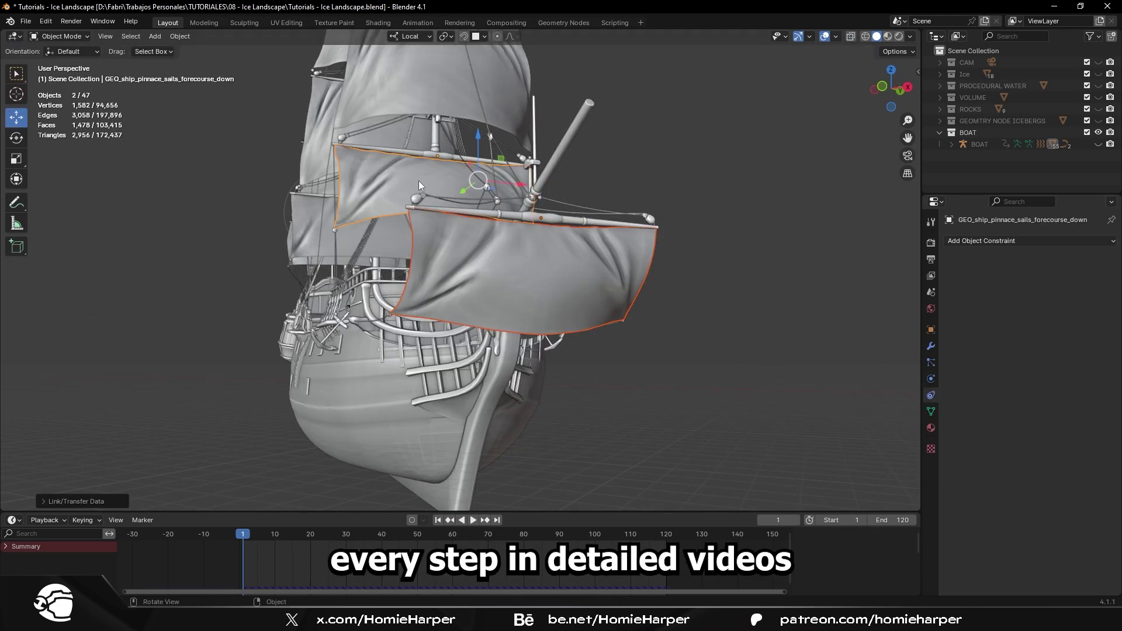
scroll(970, 379, down, 15)
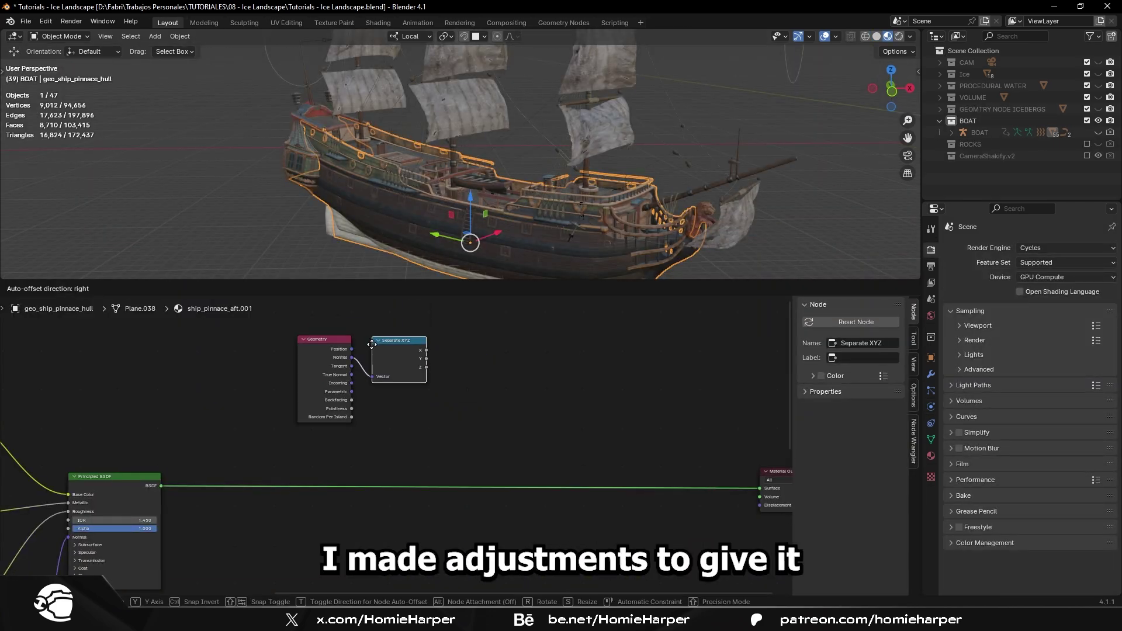
Step: Route a Separate XYZ node's Z output through a Color Ramp into the hull material
click(373, 345)
drag(429, 366, 759, 488)
click(565, 412)
click(489, 353)
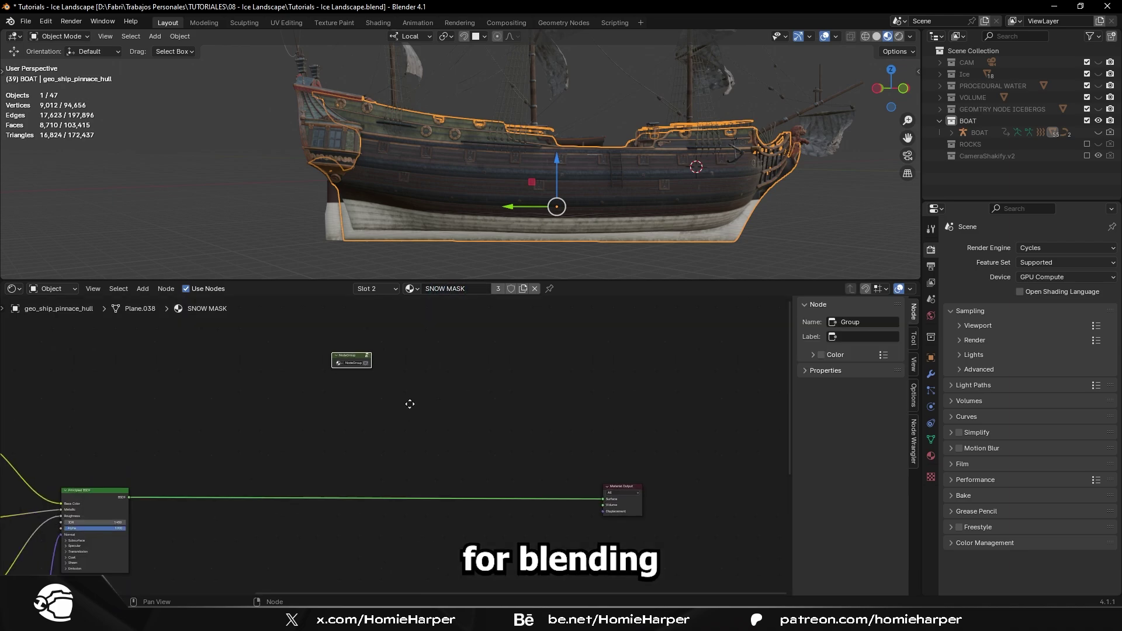
key(shift+a)
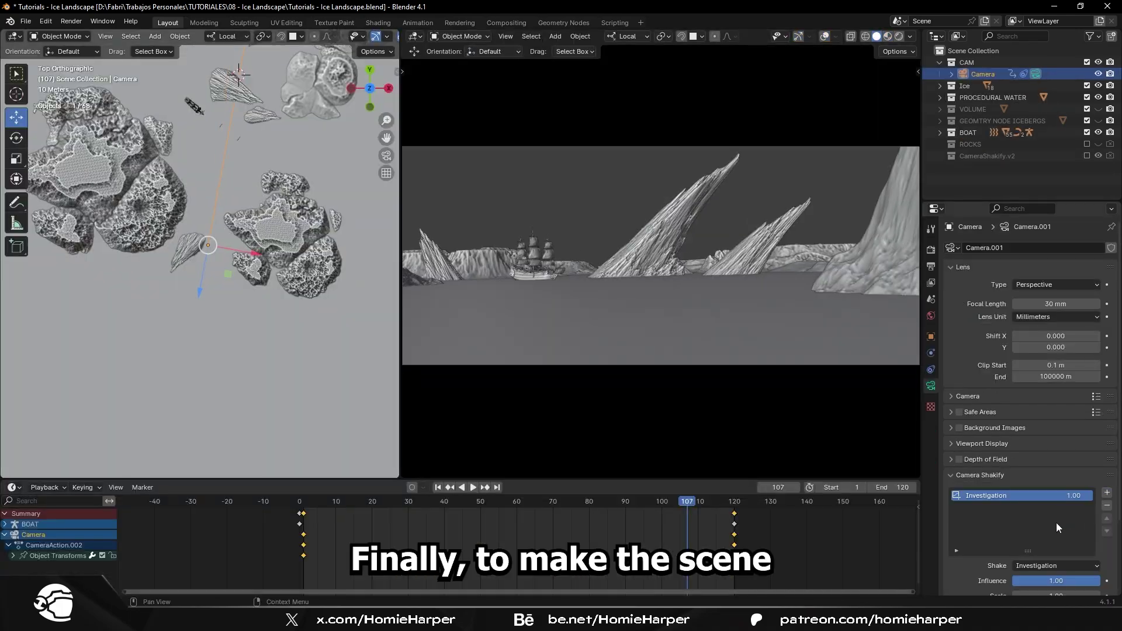
Step: Set the camera shake influence to 0.30 and replay the animation from the first frame
scroll(1068, 497, down, 2)
text(0.3)
key(Return)
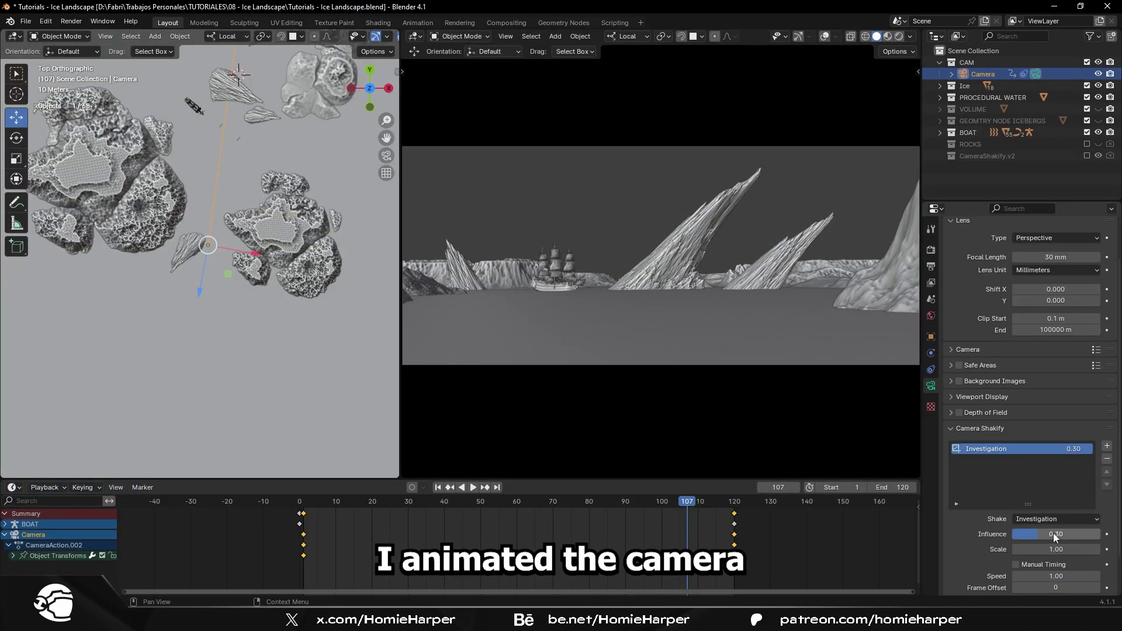
click(439, 488)
key(space)
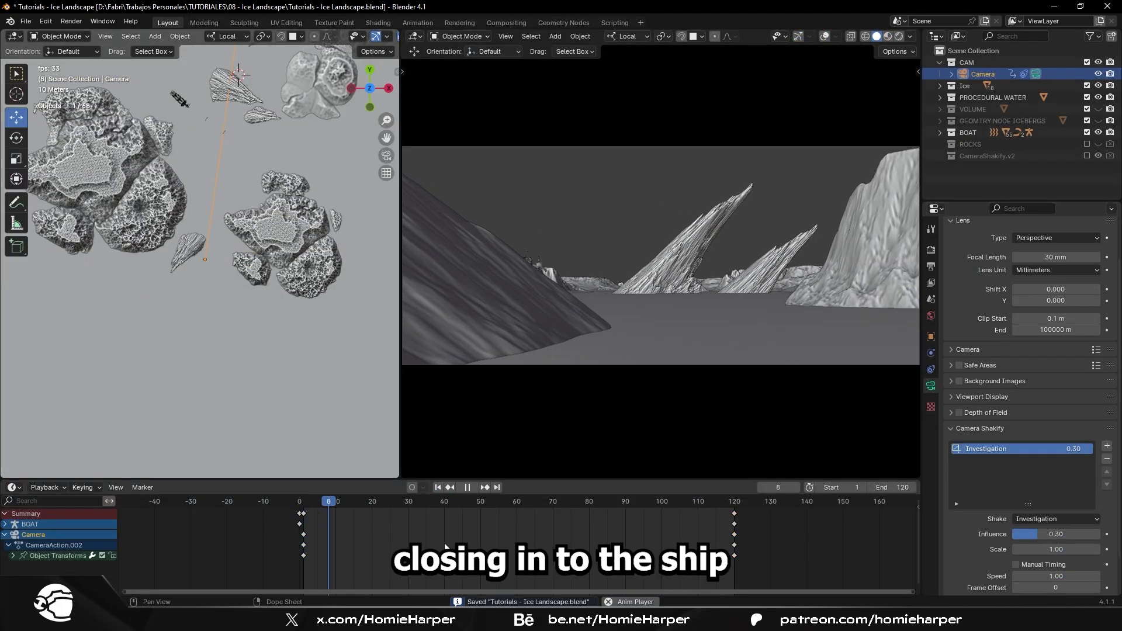
key(space)
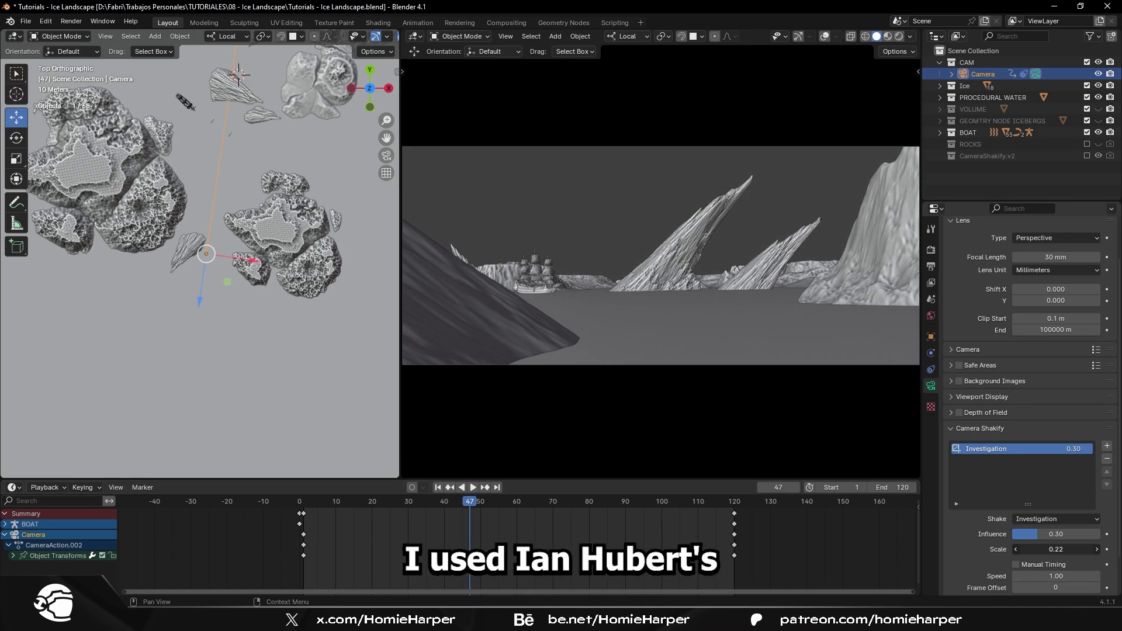
click(438, 488)
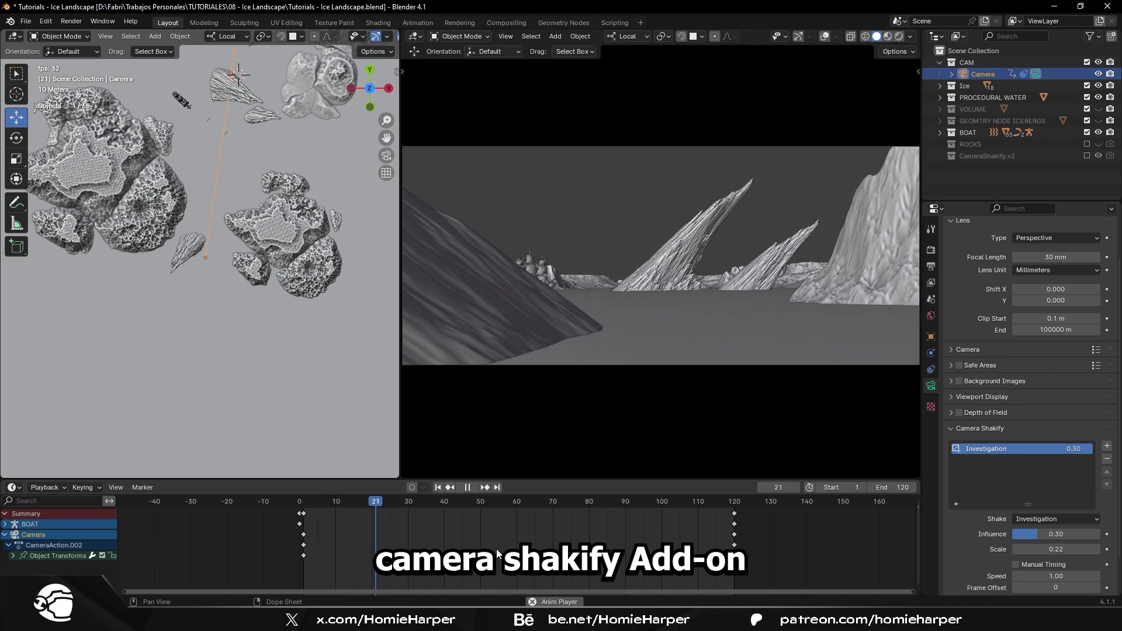
Step: Search the web for camera shakify and open the GitHub repository's download options
scroll(1090, 528, down, 1)
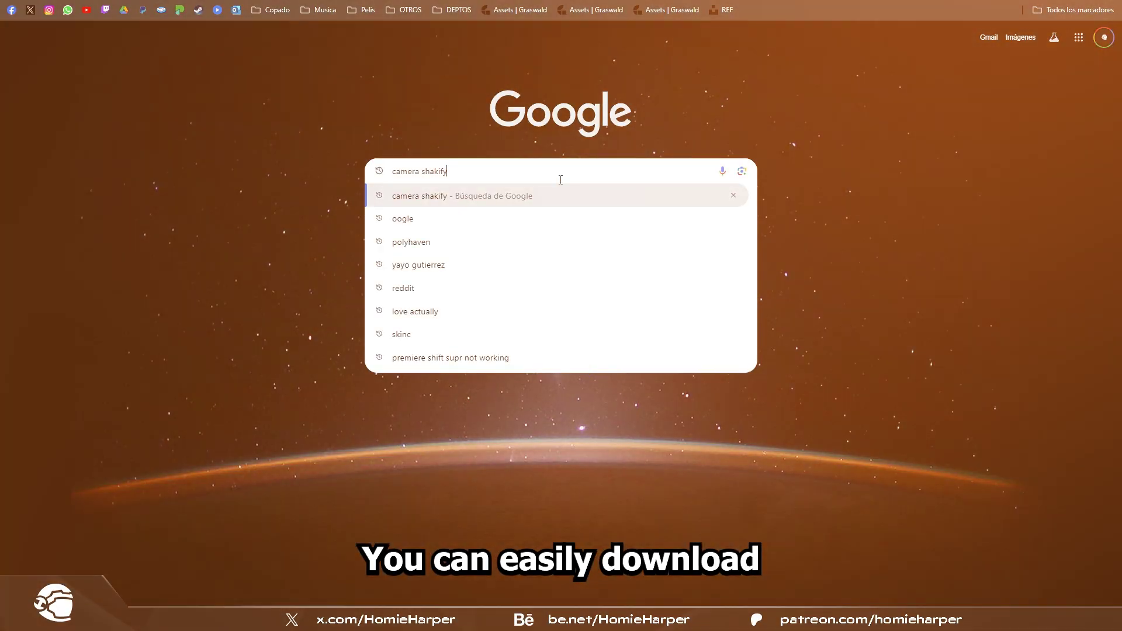
key(Return)
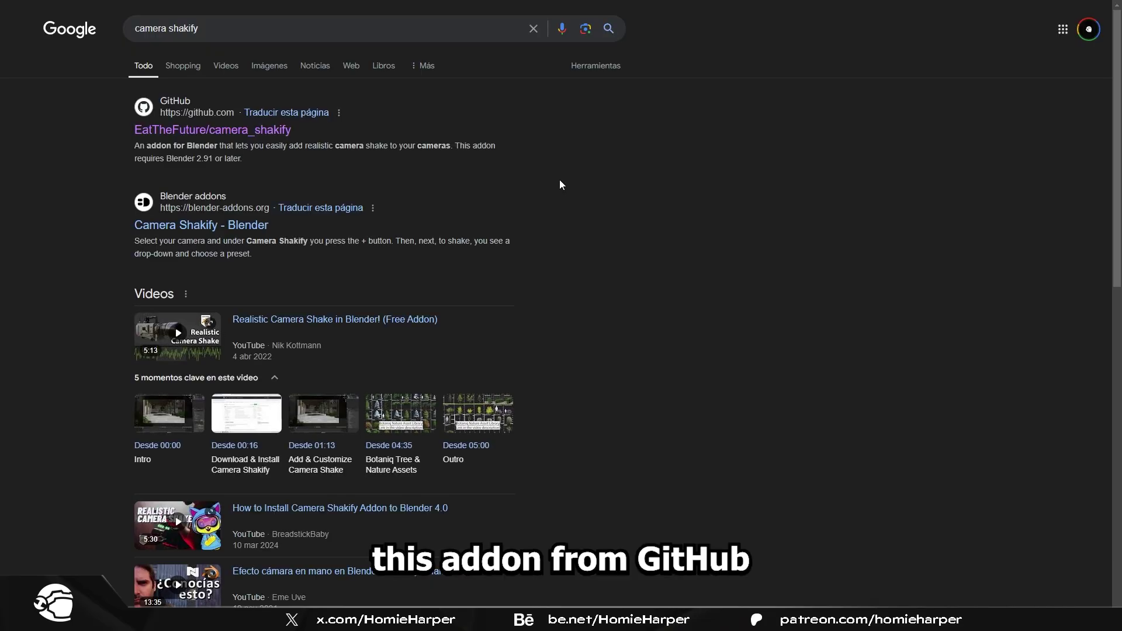
click(264, 130)
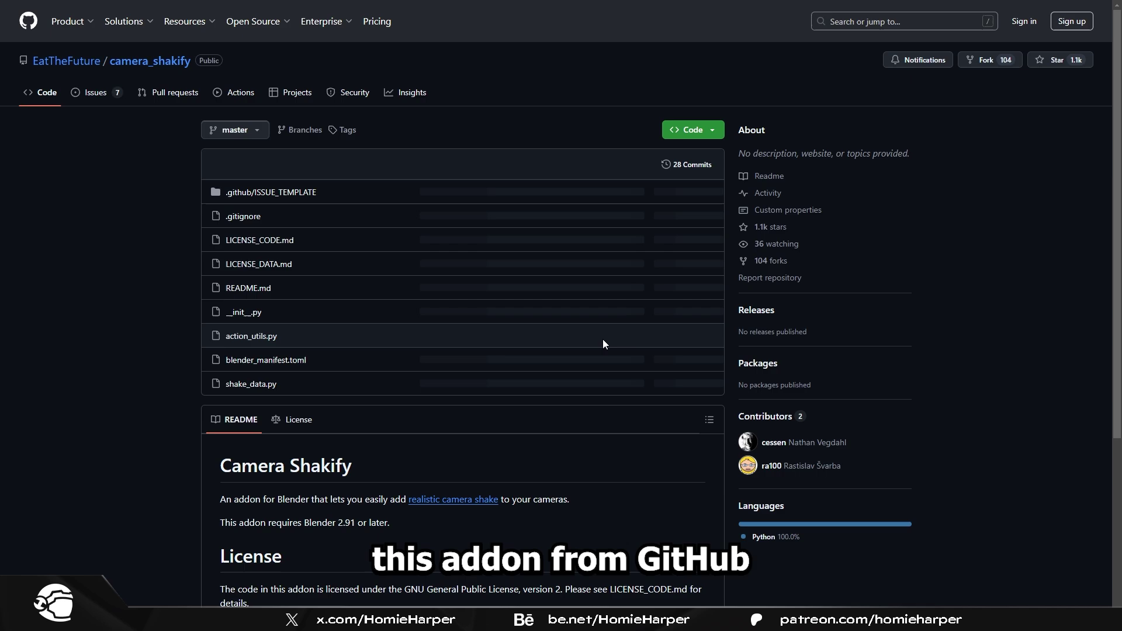
click(693, 129)
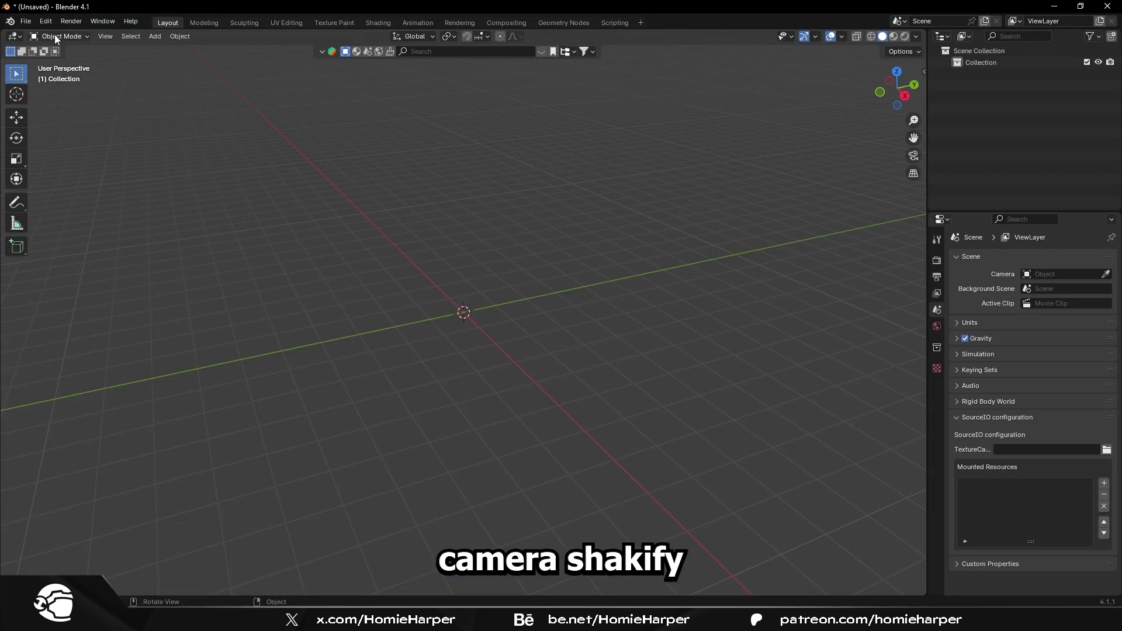
Step: Install camera_shakify-master.zip from Downloads as an add-on and enable Camera Shakify
click(45, 21)
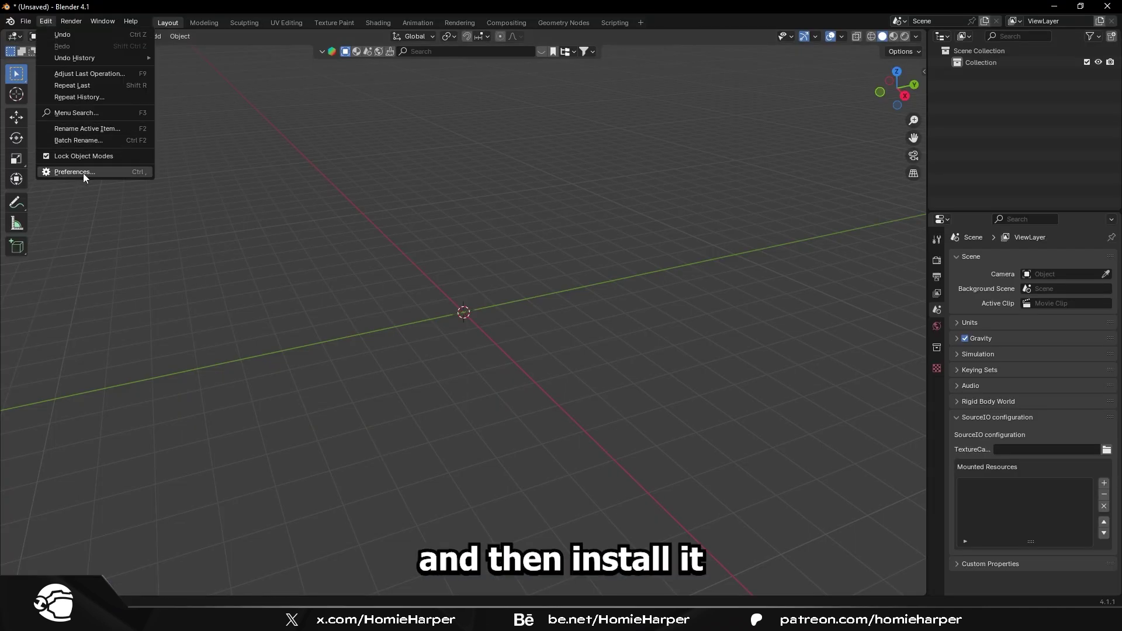
click(83, 172)
click(71, 99)
click(296, 40)
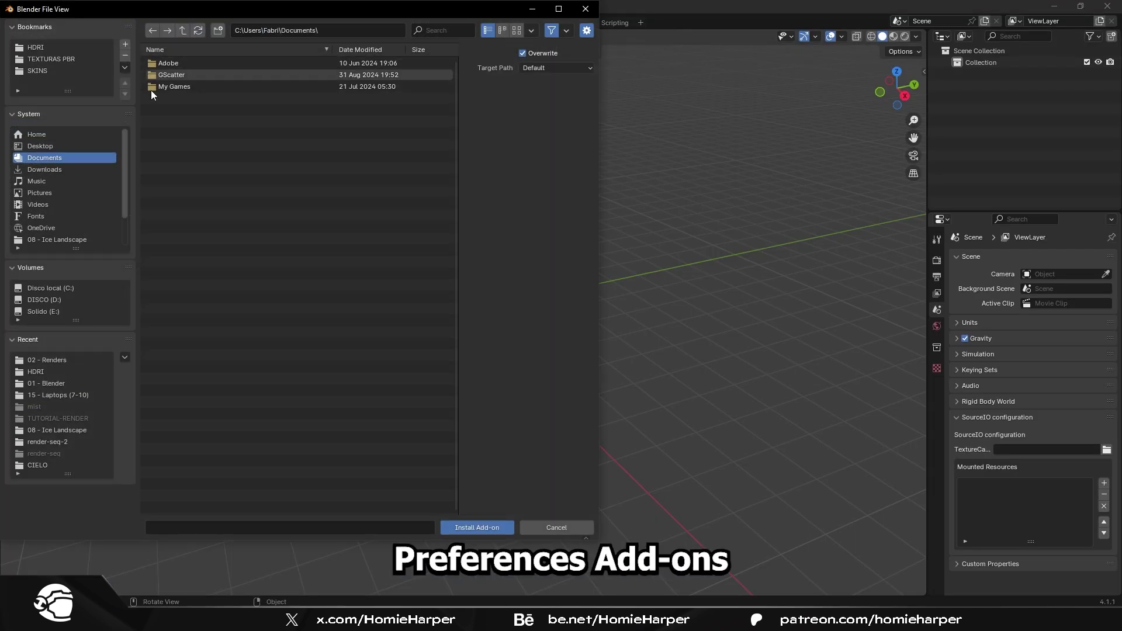
click(44, 169)
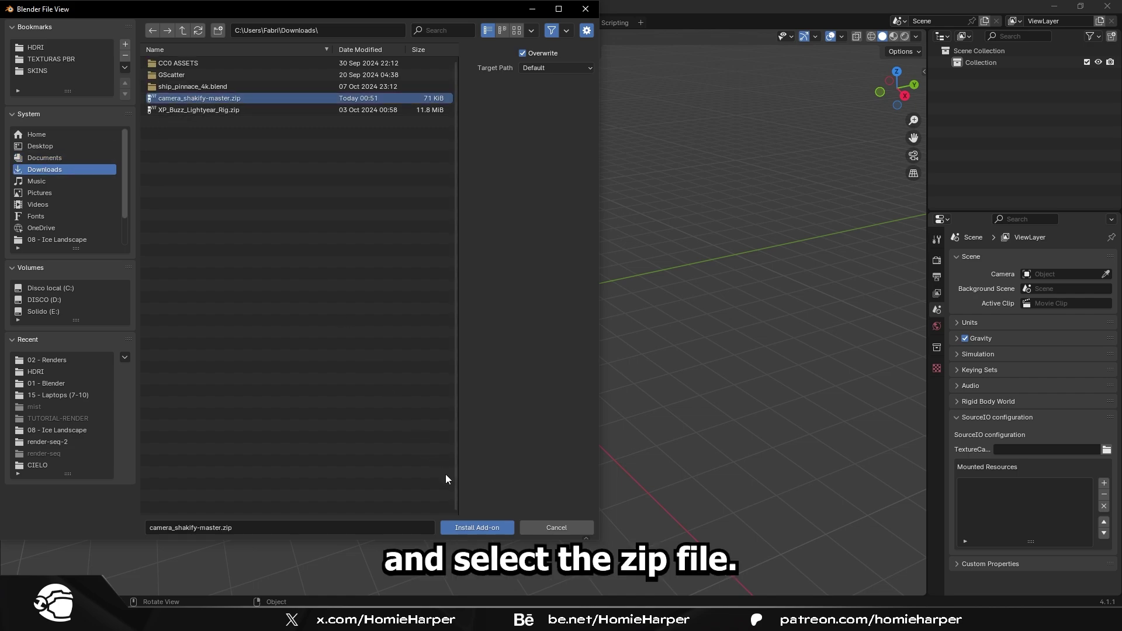
click(477, 527)
click(119, 64)
click(109, 64)
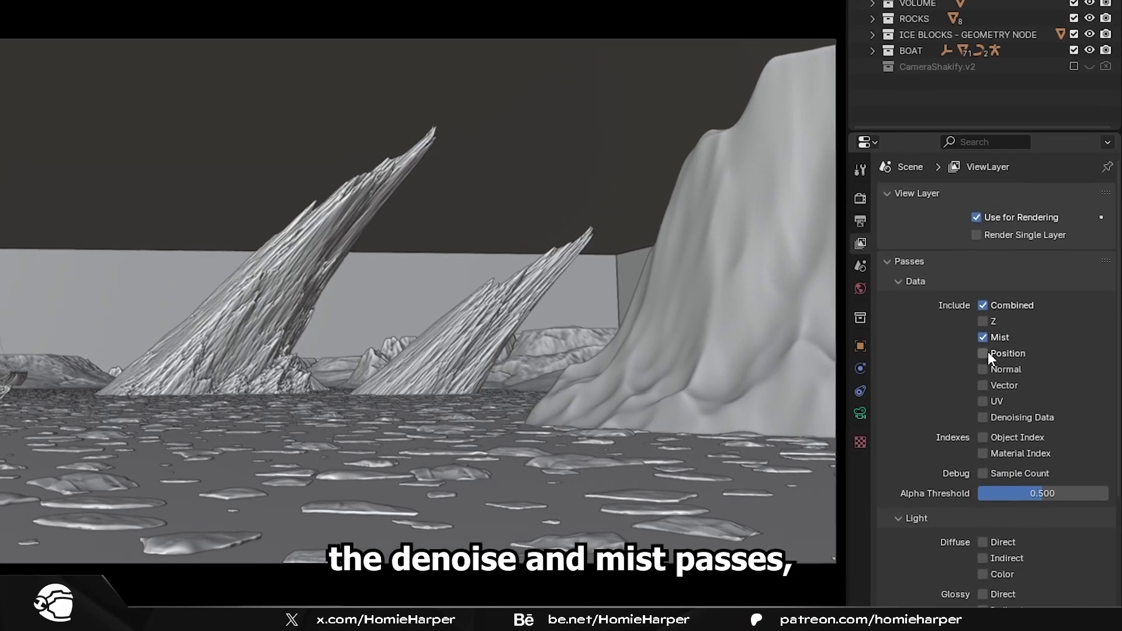
Step: Enable the Denoising Data pass and line up the Glare, Denoise and Lens Distortion nodes in a row
click(990, 417)
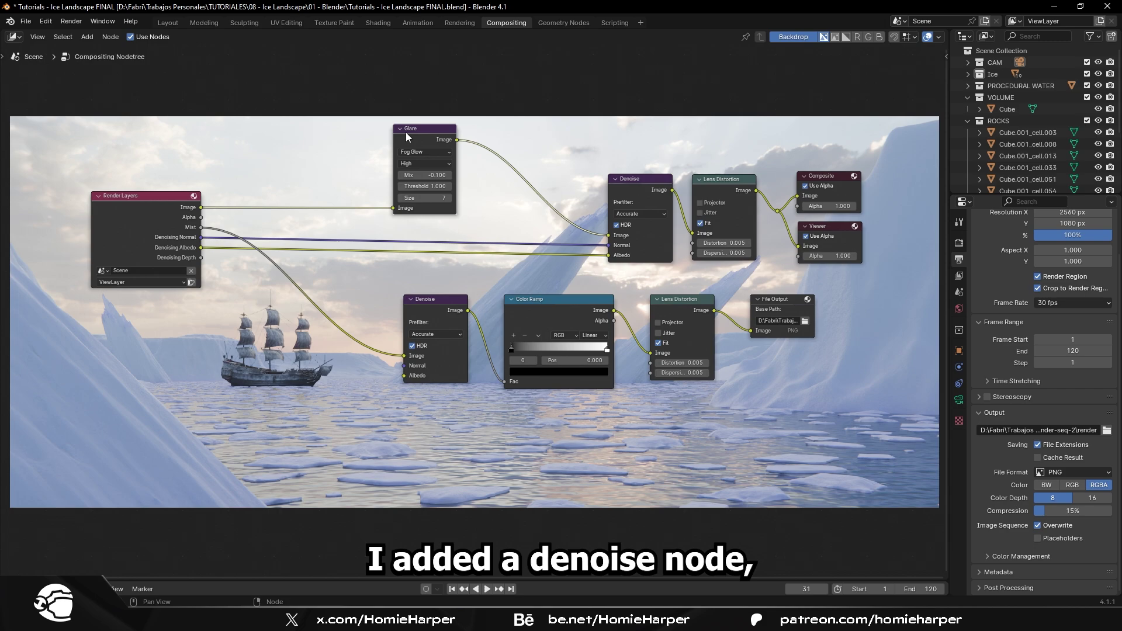
drag(407, 137, 380, 142)
scroll(572, 307, down, 1)
middle_drag(572, 306, 522, 249)
drag(550, 137, 410, 98)
drag(621, 137, 467, 102)
Step: Move the four lower compositor nodes down and left into a tidy second row
drag(723, 329, 398, 263)
drag(464, 283, 372, 295)
click(572, 360)
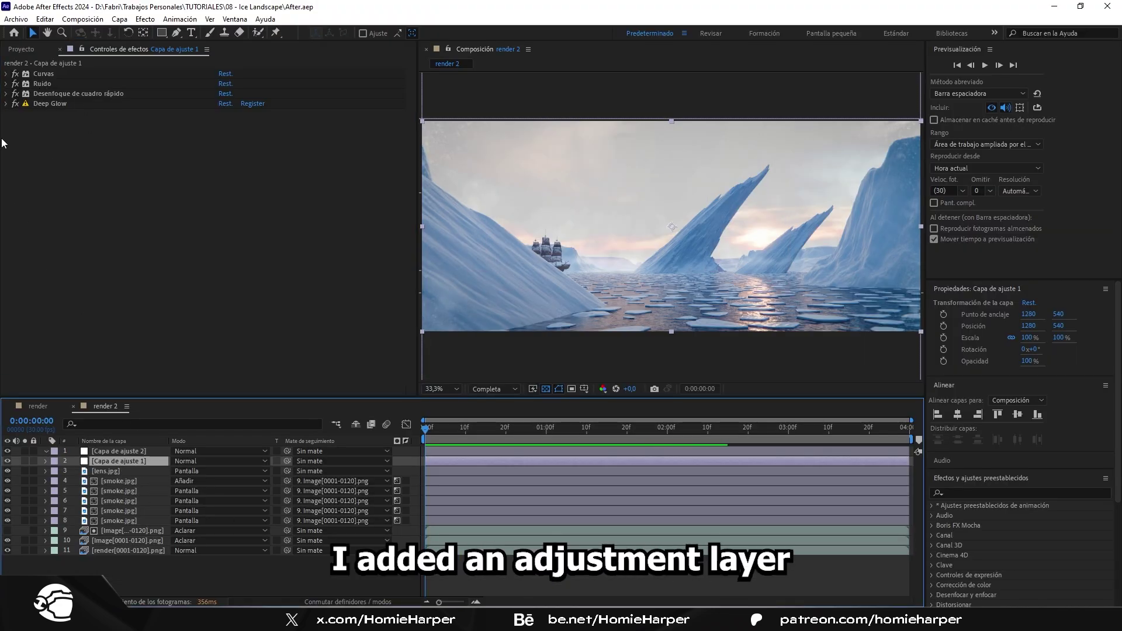
Step: Inspect the Curves, Noise, Fast Box Blur and Deep Glow effects on the adjustment layer
click(6, 74)
click(6, 74)
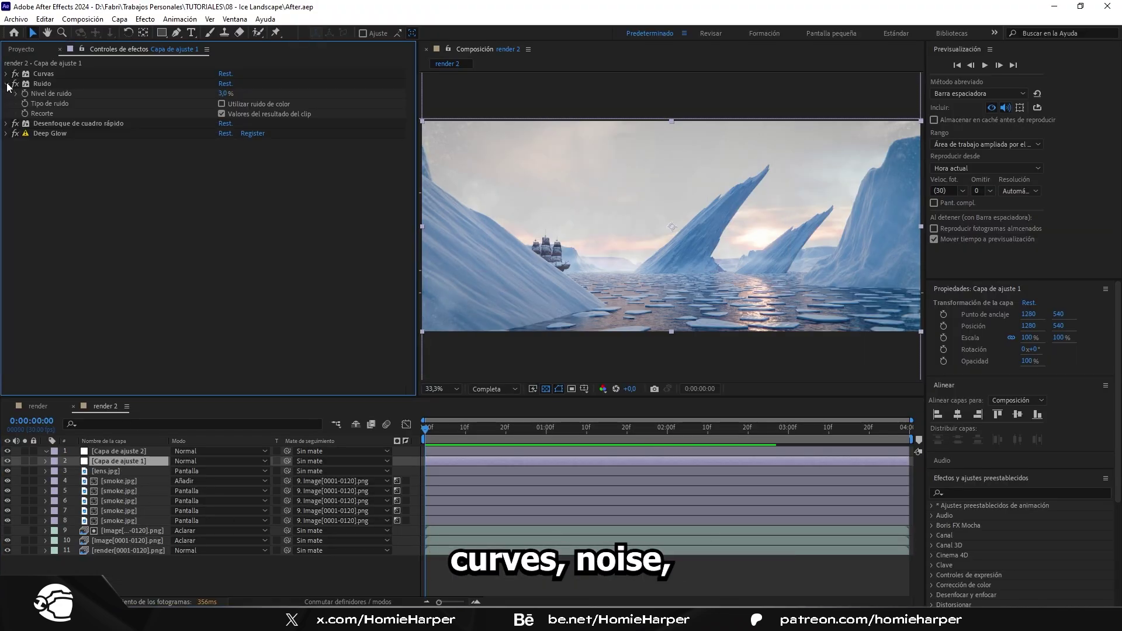
click(6, 85)
click(7, 94)
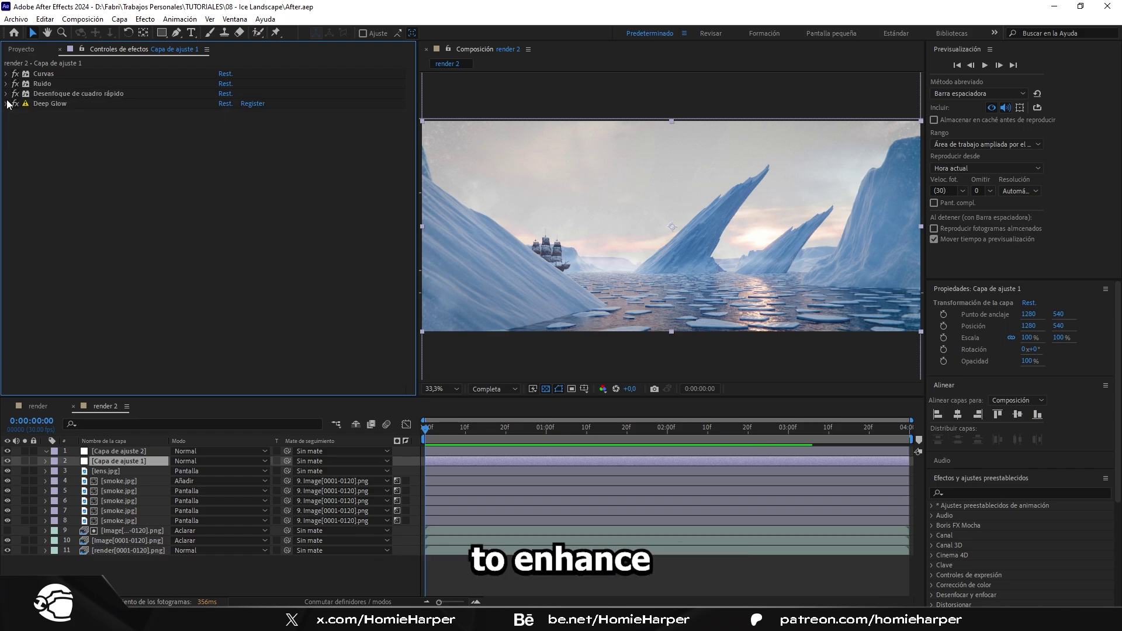
click(6, 103)
click(6, 104)
Step: On Capa de ajuste 2, toggle the Lumetri Color grade off and on to compare
click(126, 452)
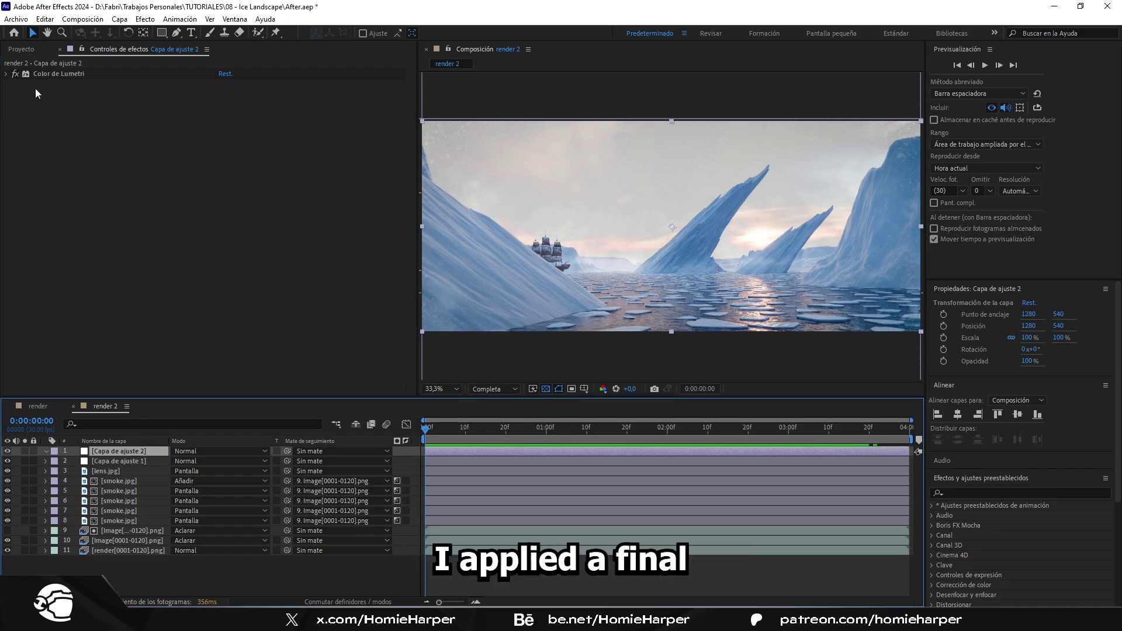
click(6, 74)
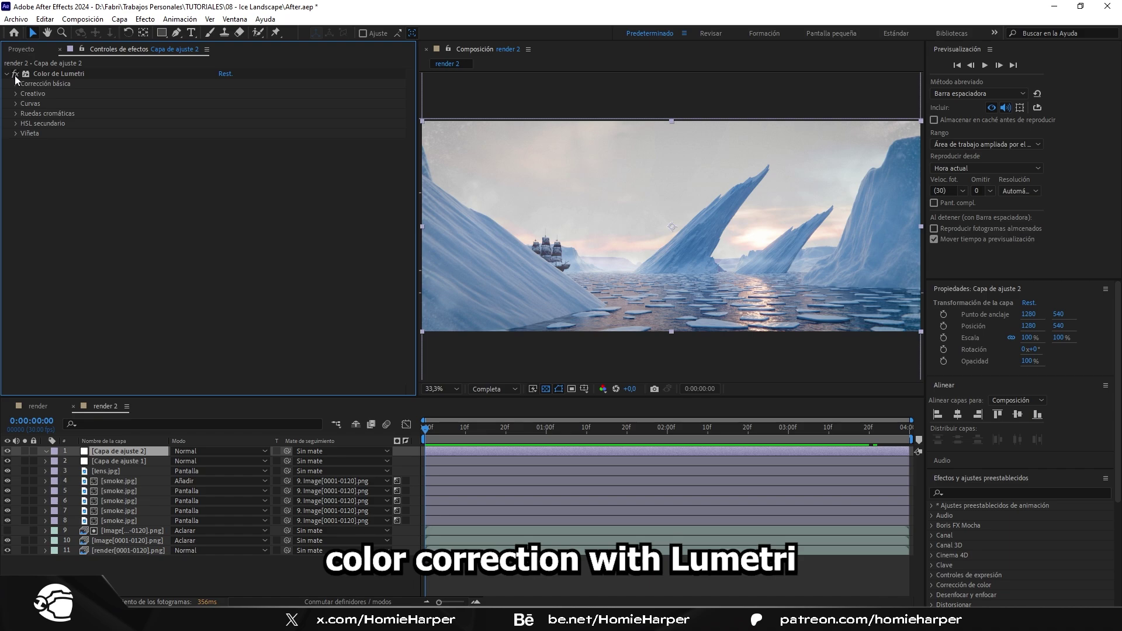
click(15, 75)
click(15, 75)
click(15, 74)
click(16, 75)
click(15, 75)
click(15, 75)
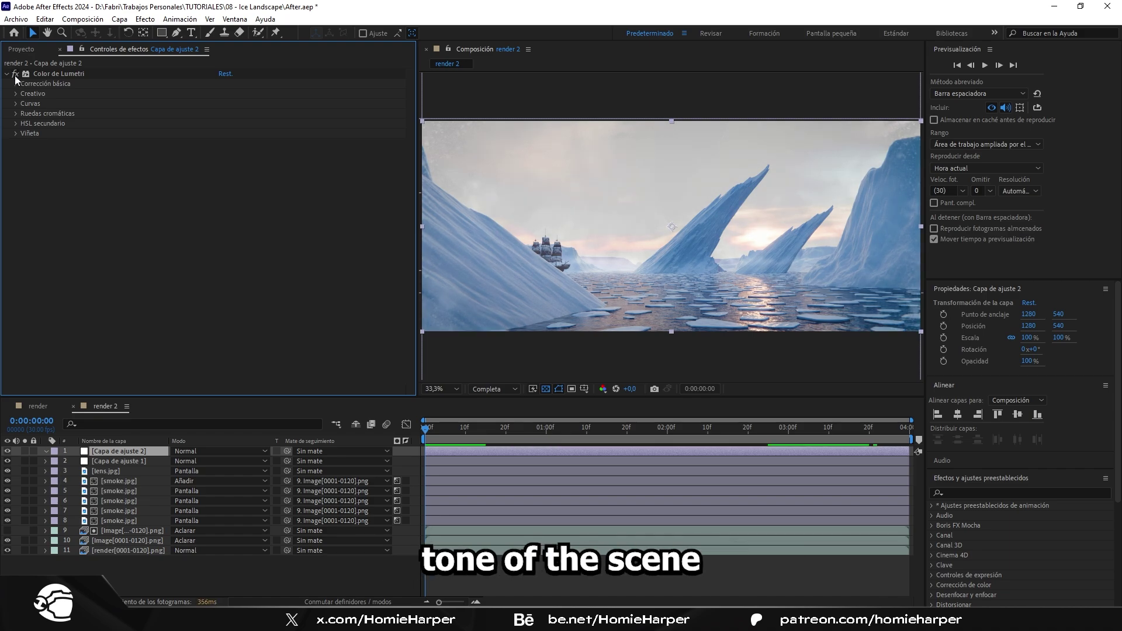
Step: Hide smoke layers 4 to 8, then show them again for the fog
click(118, 481)
drag(7, 481, 8, 522)
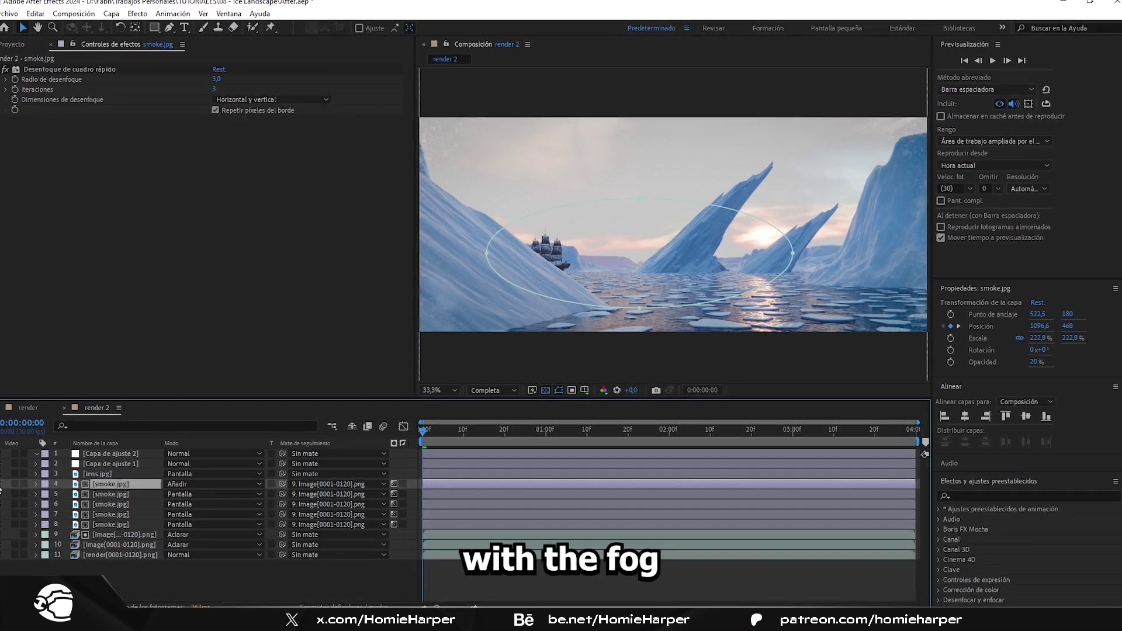
drag(3, 484, 16, 543)
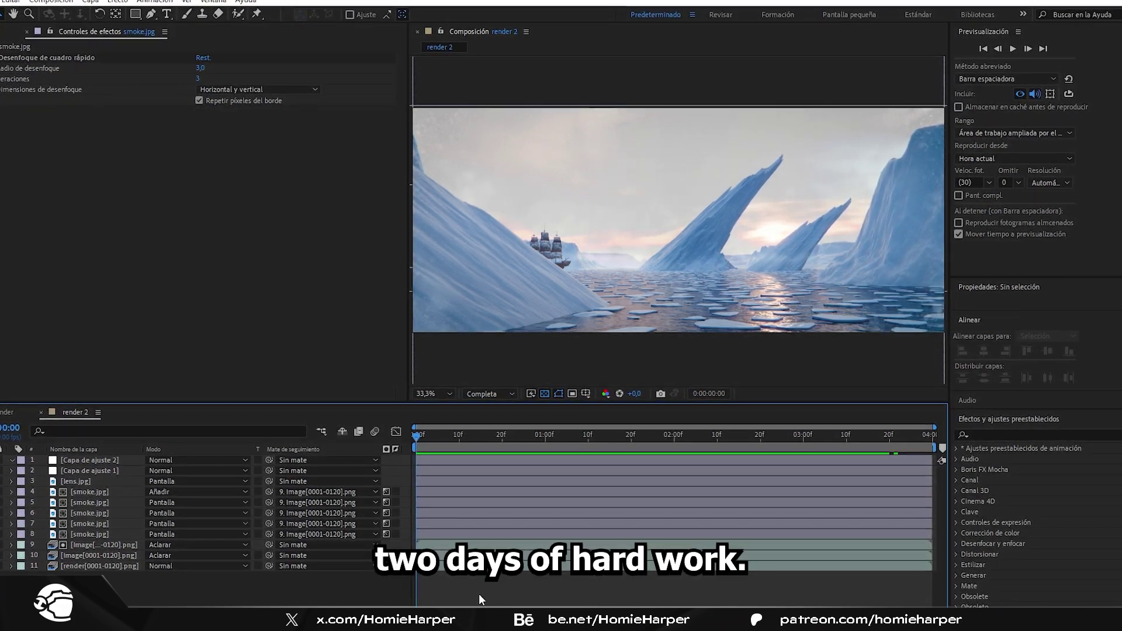
Step: Select the lens.jpg layer to show its Levels effect in Effect Controls
click(69, 482)
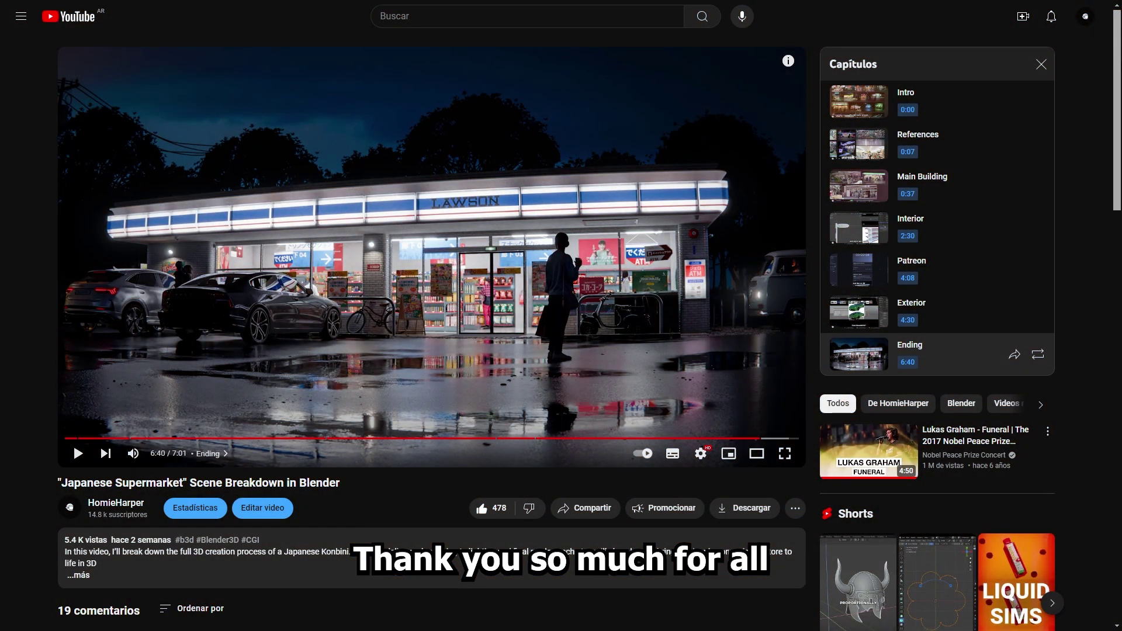
Step: Scroll down through the comments on the Japanese Supermarket breakdown video
scroll(561, 327, down, 4)
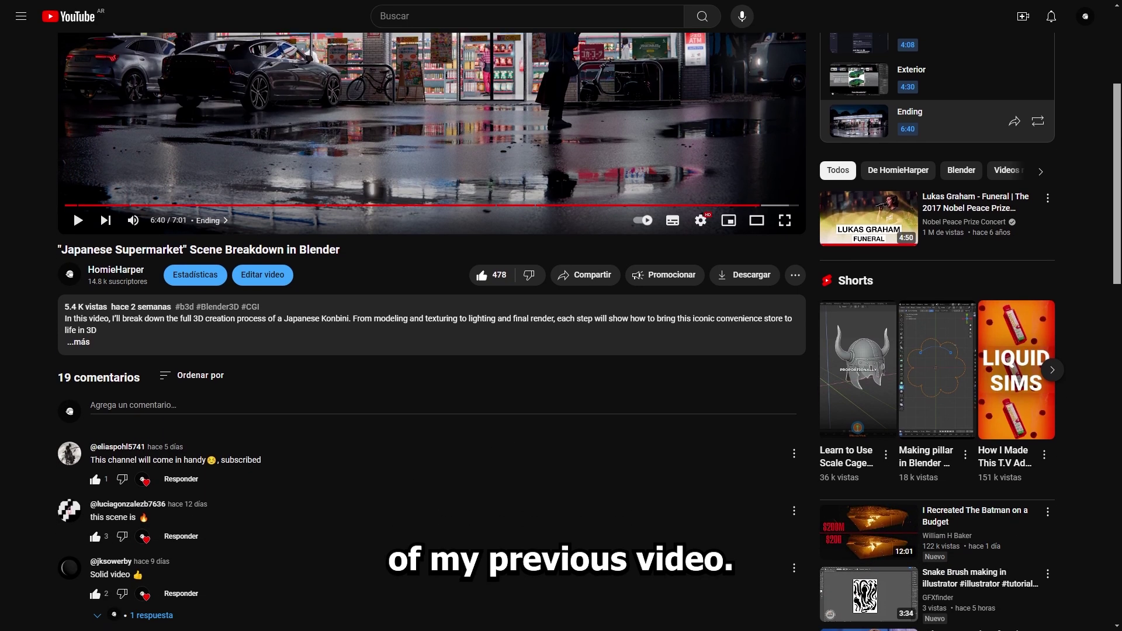
scroll(562, 328, down, 5)
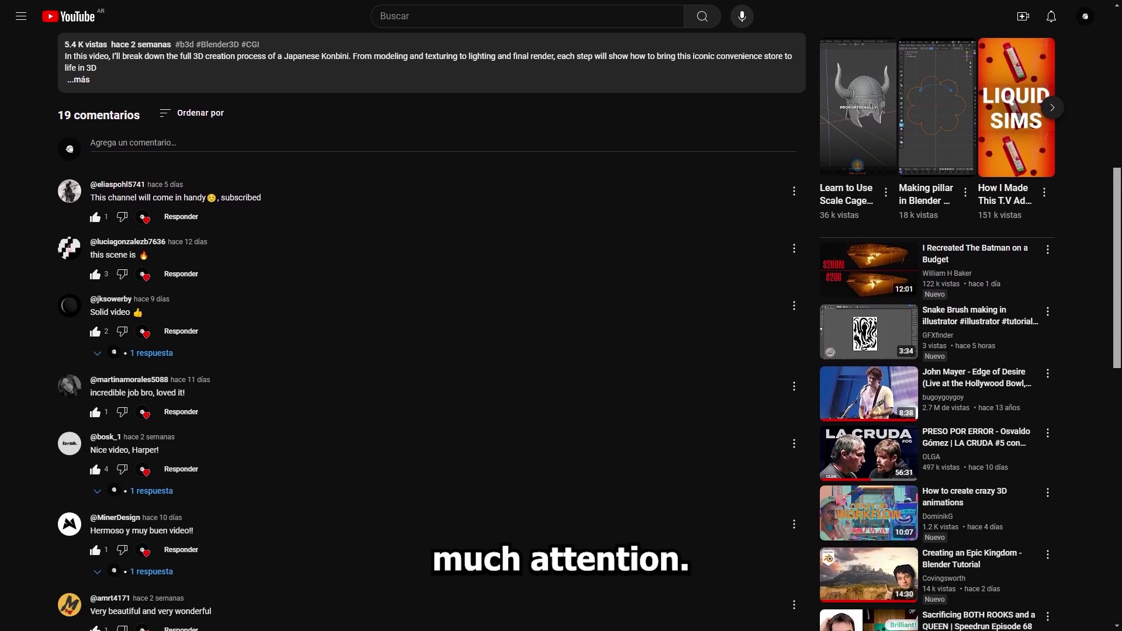
scroll(561, 327, down, 1)
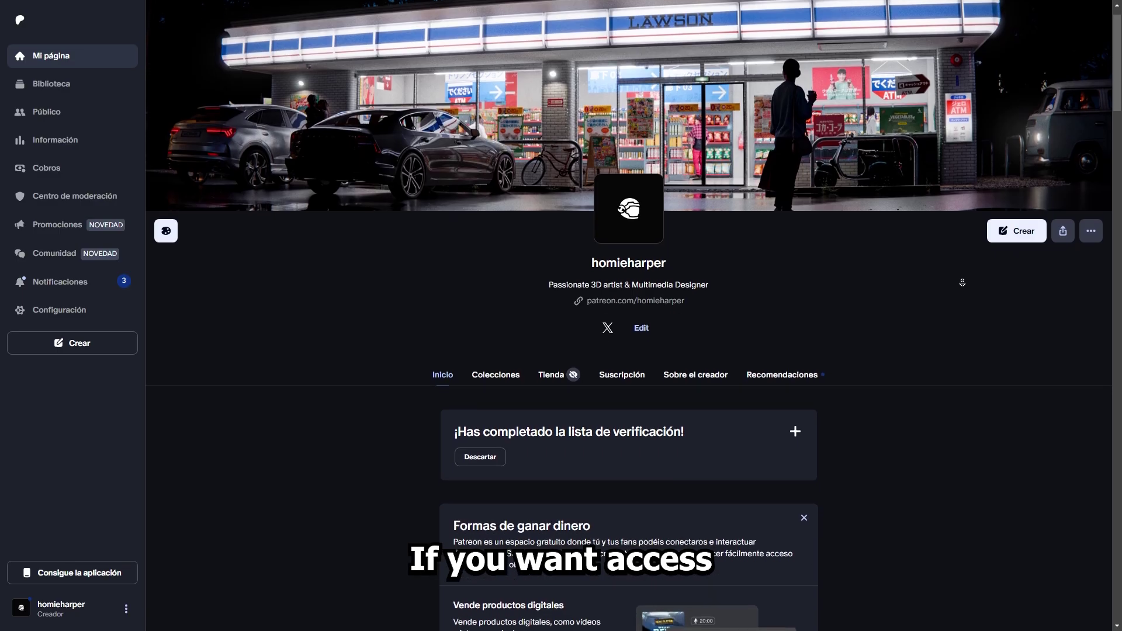
Step: Scroll down the Patreon page to the Amateur, Junior and Pro subscription tiers
scroll(961, 287, down, 3)
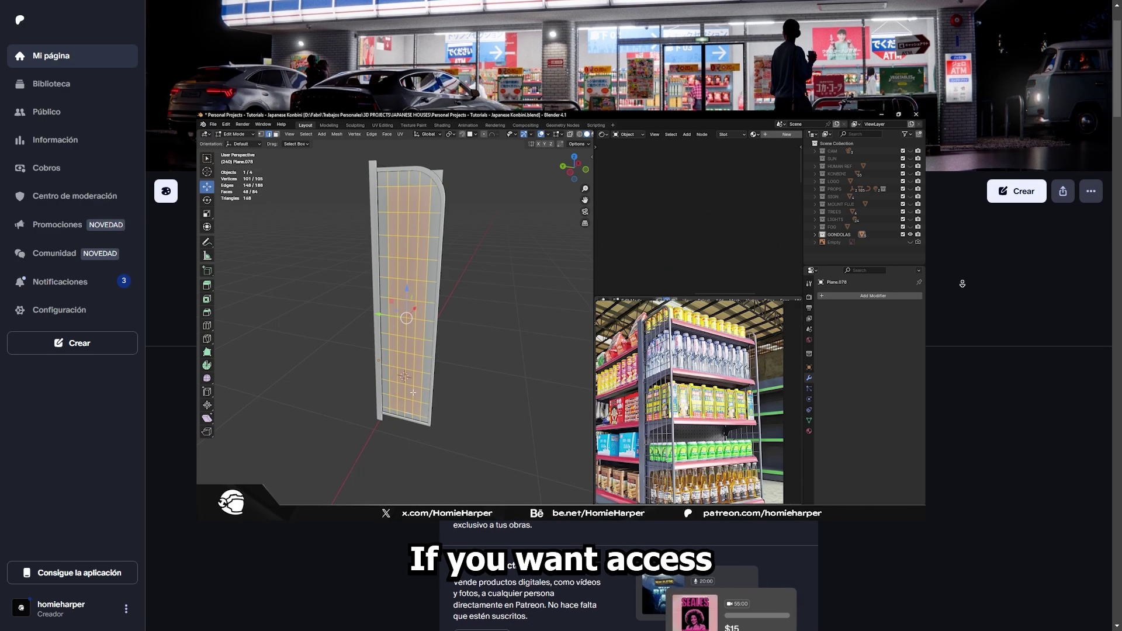
scroll(961, 288, down, 8)
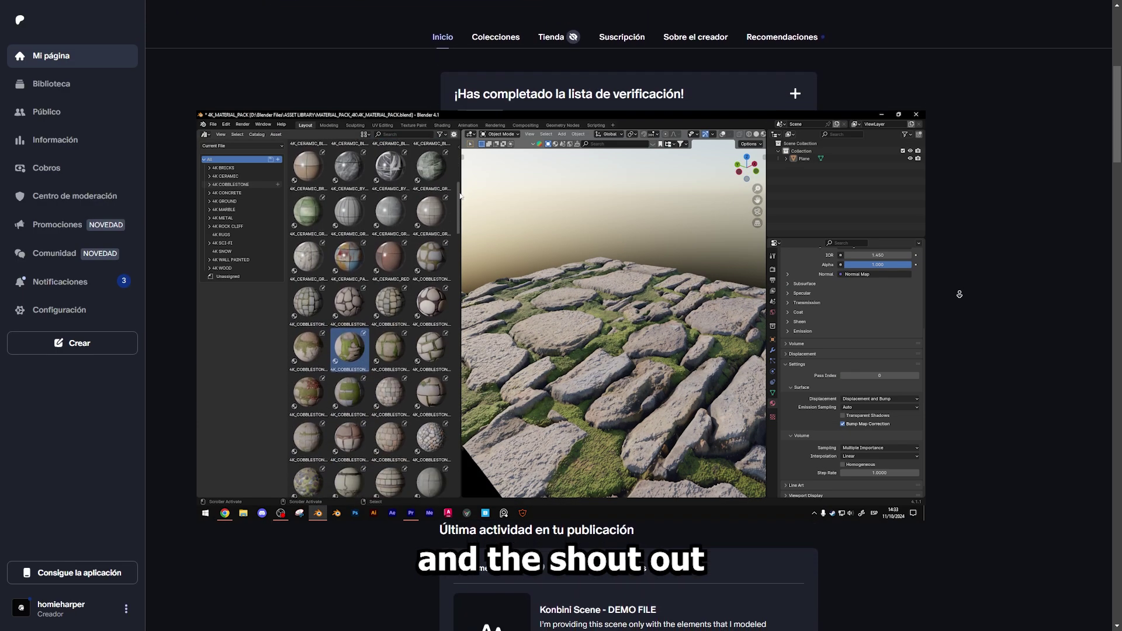
scroll(959, 294, down, 4)
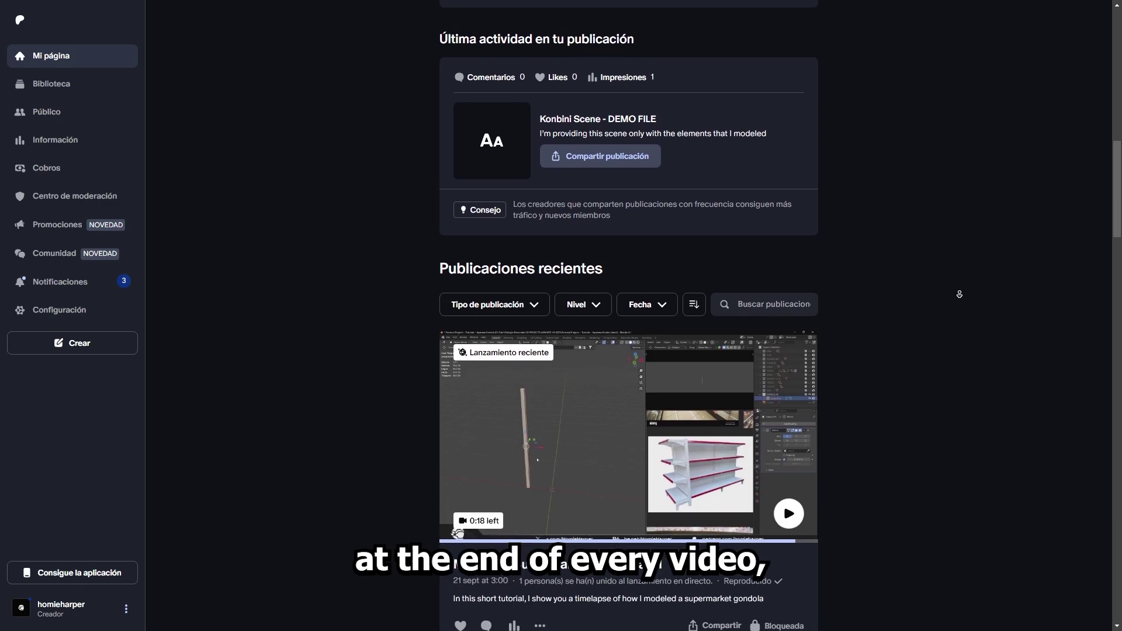